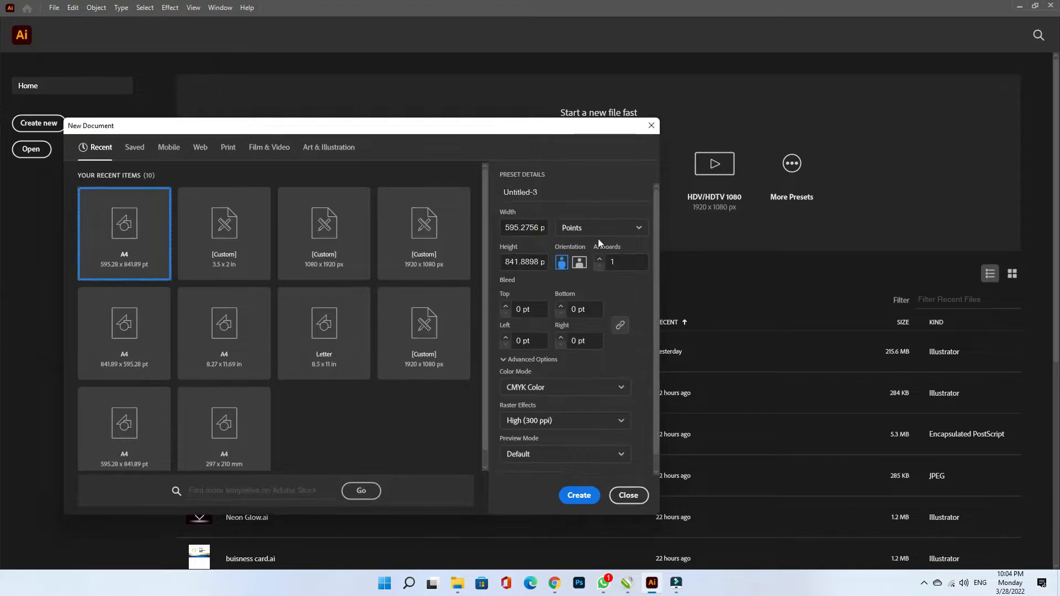
# - Set the new document to inches, 3.5 in wide by 2 in high
pyautogui.click(582, 303)
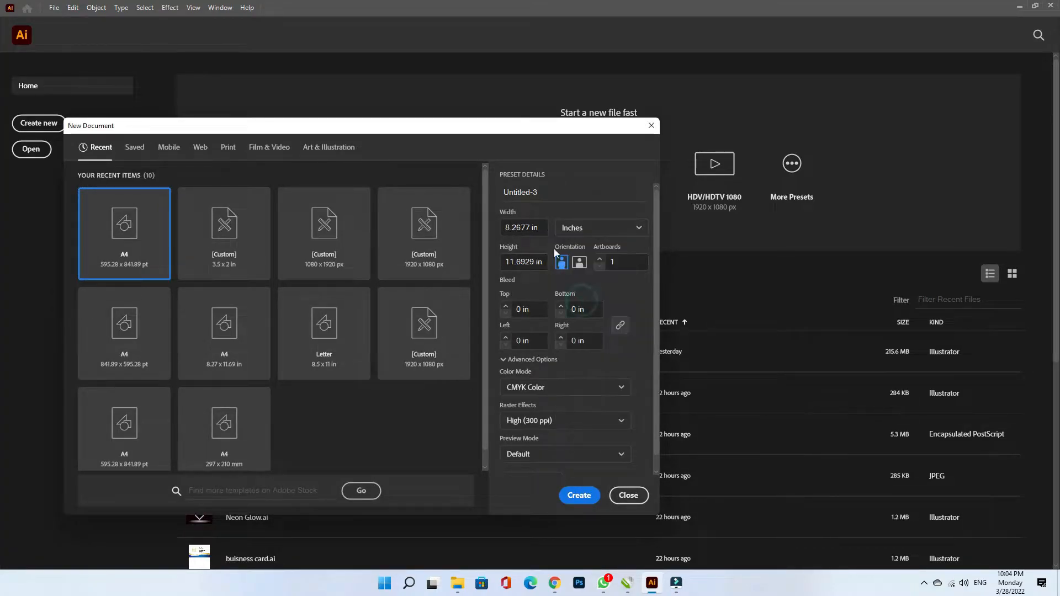
pyautogui.moveTo(538, 228); pyautogui.dragTo(496, 228)
pyautogui.write('3.5')
pyautogui.press('Tab')
pyautogui.press('Tab')
pyautogui.write('2')
# - Give it a 0.125 in bleed on all sides, keep CMYK colour mode, and create it
pyautogui.click(529, 309)
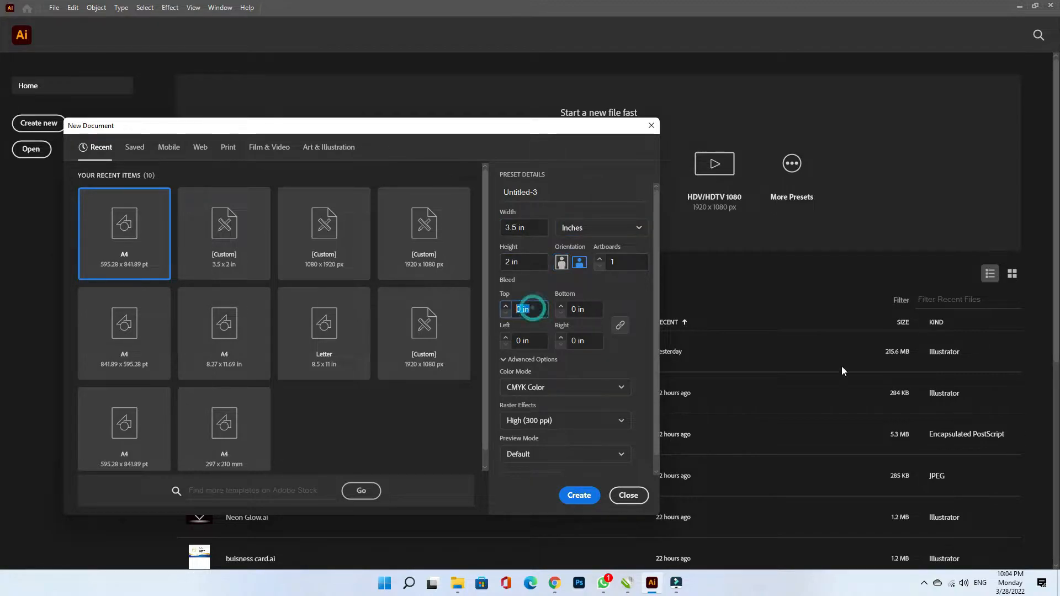
pyautogui.write('-')
pyautogui.press('BackSpace')
pyautogui.write('.125')
pyautogui.press('Tab')
pyautogui.click(575, 386)
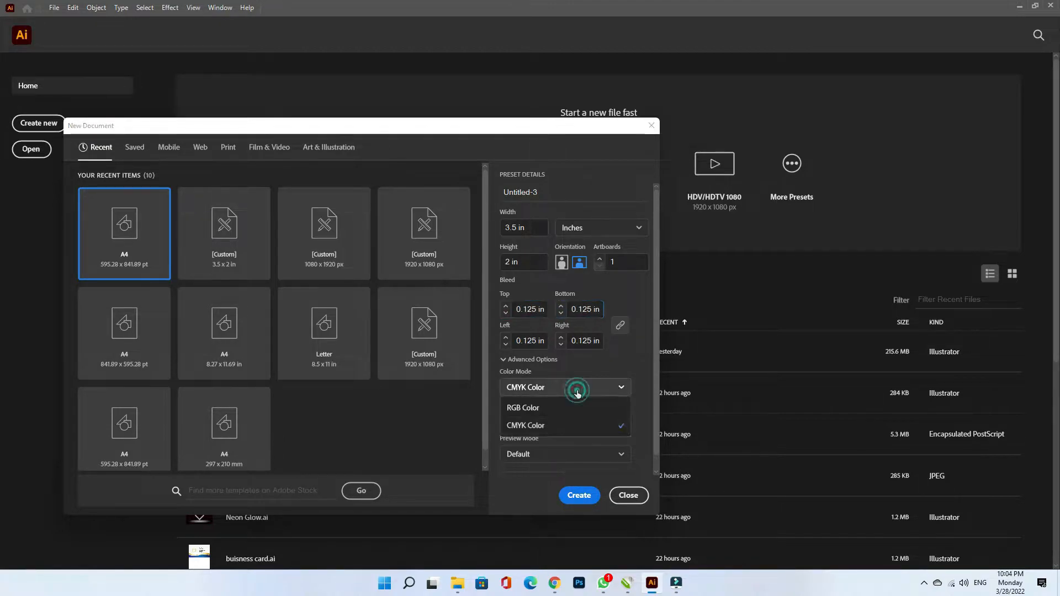
pyautogui.click(549, 422)
pyautogui.click(578, 495)
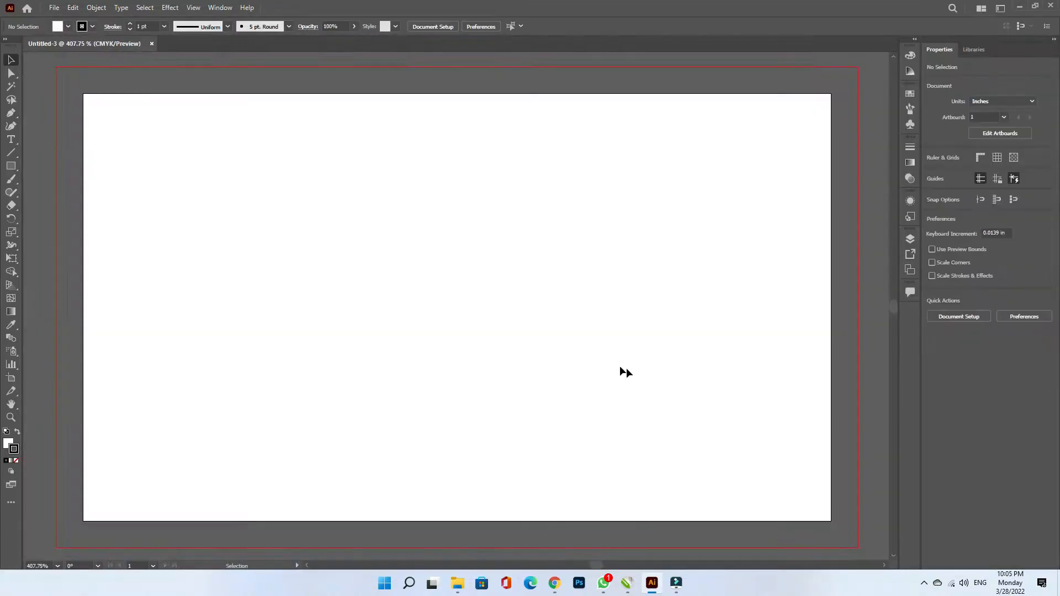
# - Draw a rectangle covering the whole card with no stroke
pyautogui.click(11, 166)
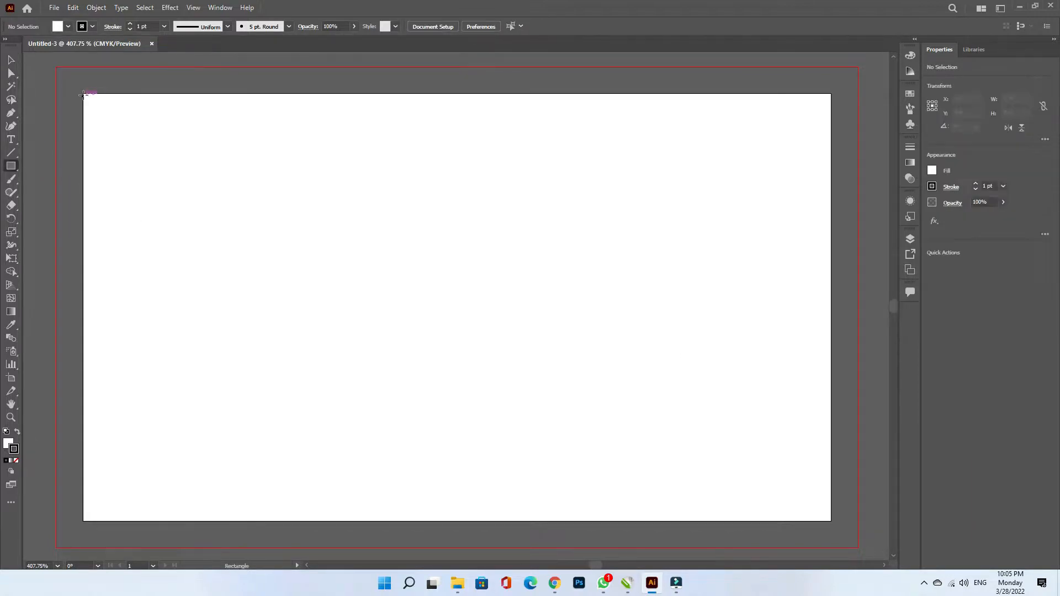
pyautogui.moveTo(83, 94)
pyautogui.mouseDown()
pyautogui.moveTo(407, 372)
pyautogui.moveTo(831, 520)
pyautogui.mouseUp()
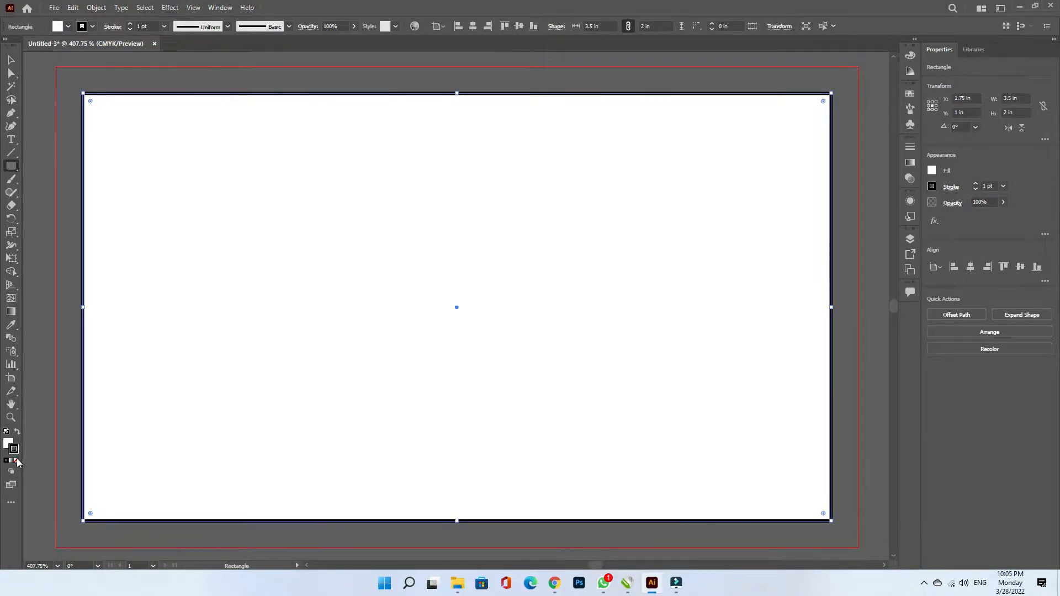
pyautogui.click(17, 461)
# - Offset the rectangle by -0.125 in and turn the inset copy into guides
pyautogui.click(11, 59)
pyautogui.click(95, 8)
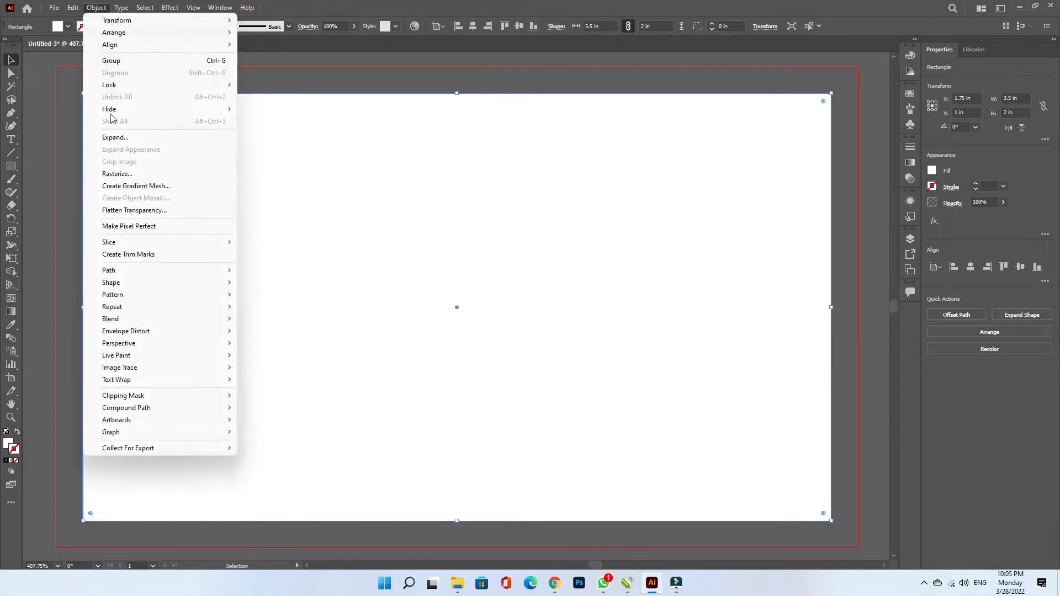
pyautogui.moveTo(122, 271)
pyautogui.click(313, 312)
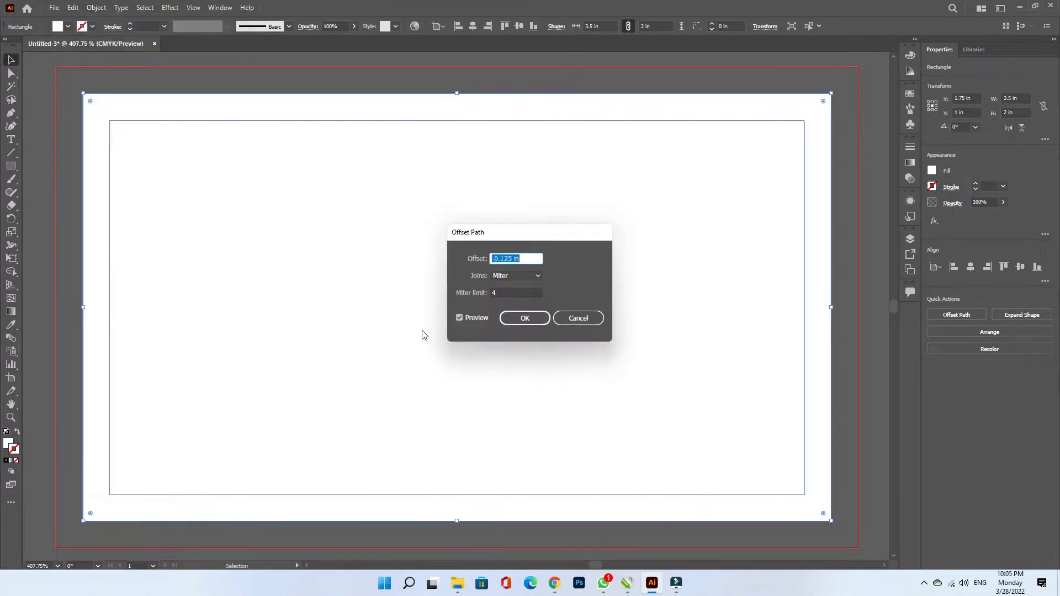
pyautogui.write('-')
pyautogui.click(519, 321)
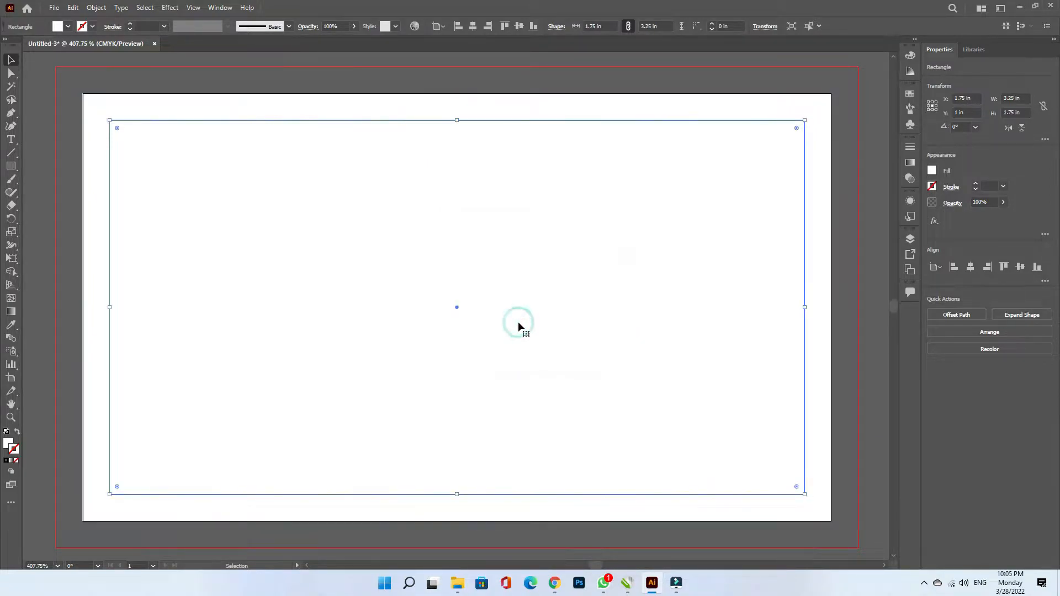
pyautogui.rightClick(747, 259)
pyautogui.click(815, 430)
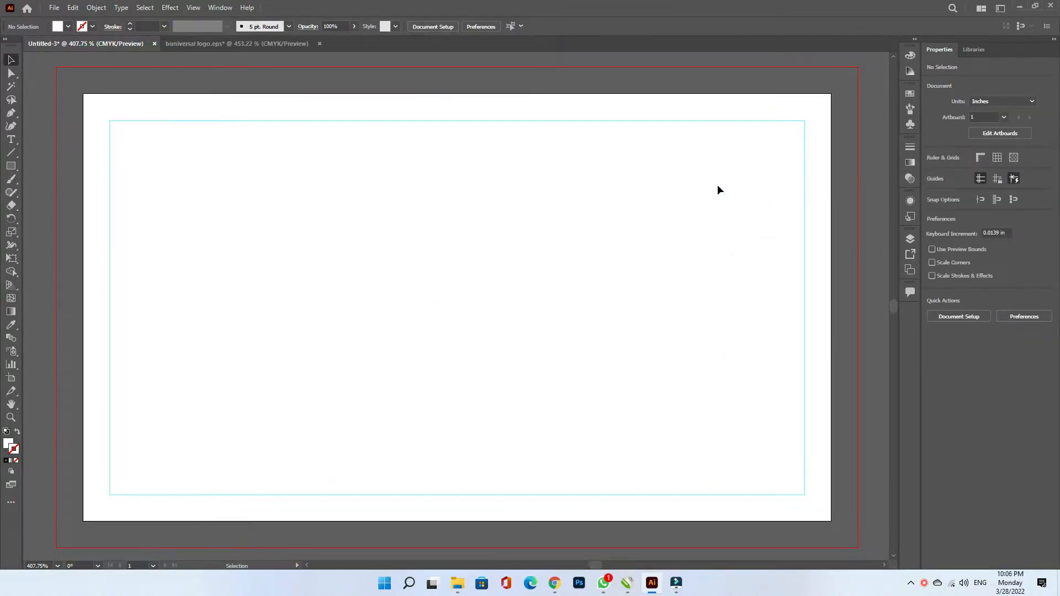
# - Paste the buniversal logo, shrink it into the top-left corner, and add a thin bar
pyautogui.click(237, 43)
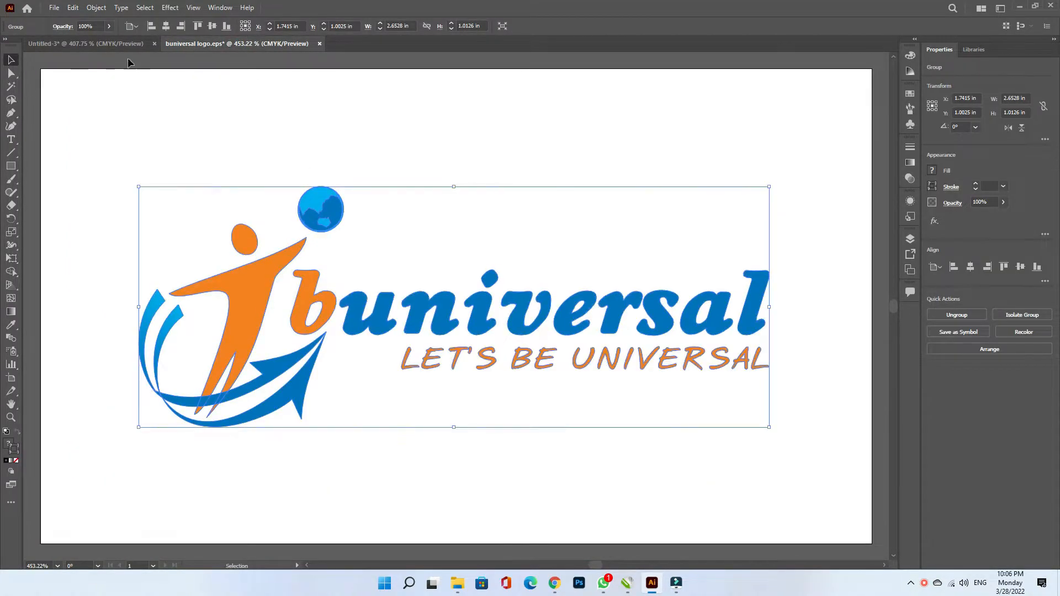
pyautogui.click(122, 44)
pyautogui.hotkey('ctrl', 'v')
pyautogui.moveTo(751, 399); pyautogui.dragTo(426, 275)
pyautogui.moveTo(219, 234); pyautogui.dragTo(859, 164)
pyautogui.press('m')
pyautogui.click(10, 324)
# - Fill the bar with the logo blue, ungroup the logo, and top-align the bar with the lettering
pyautogui.click(281, 194)
pyautogui.click(11, 59)
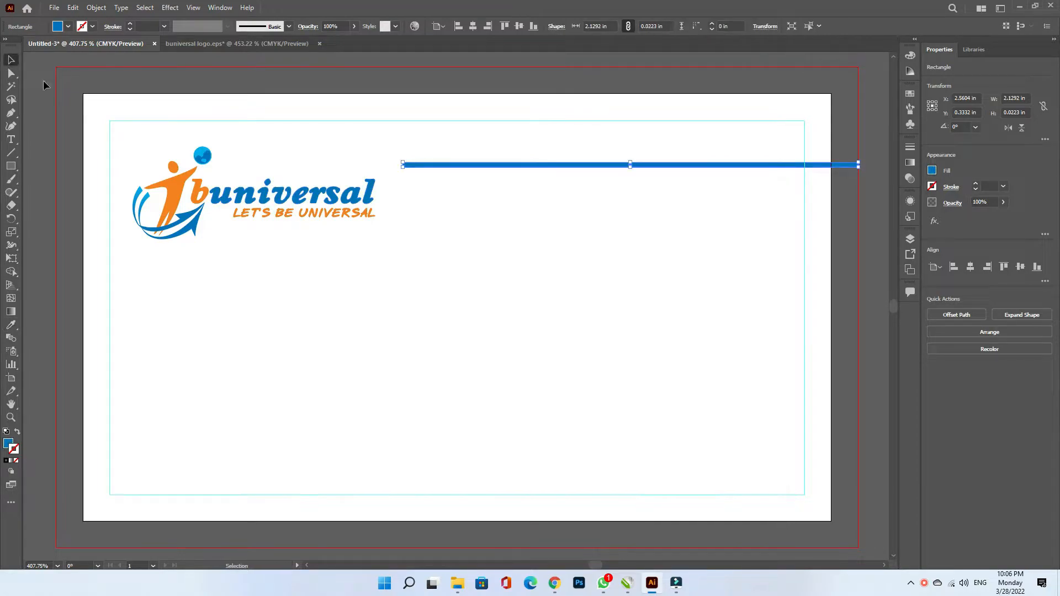
pyautogui.rightClick(370, 189)
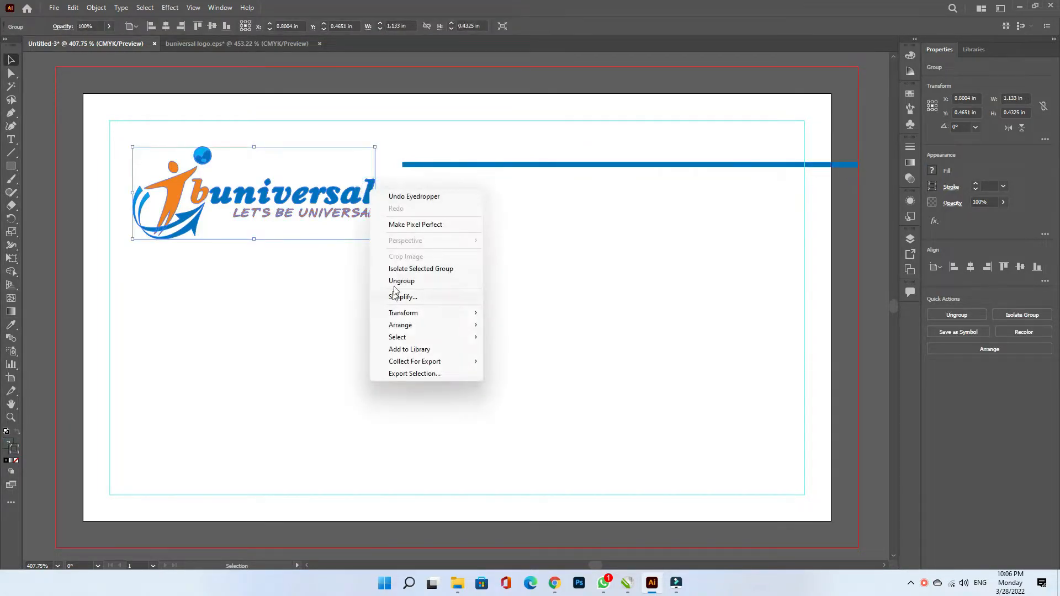
pyautogui.click(430, 286)
pyautogui.click(430, 287)
pyautogui.click(419, 165)
pyautogui.keyDown('shift'); pyautogui.click(368, 194); pyautogui.keyUp('shift')
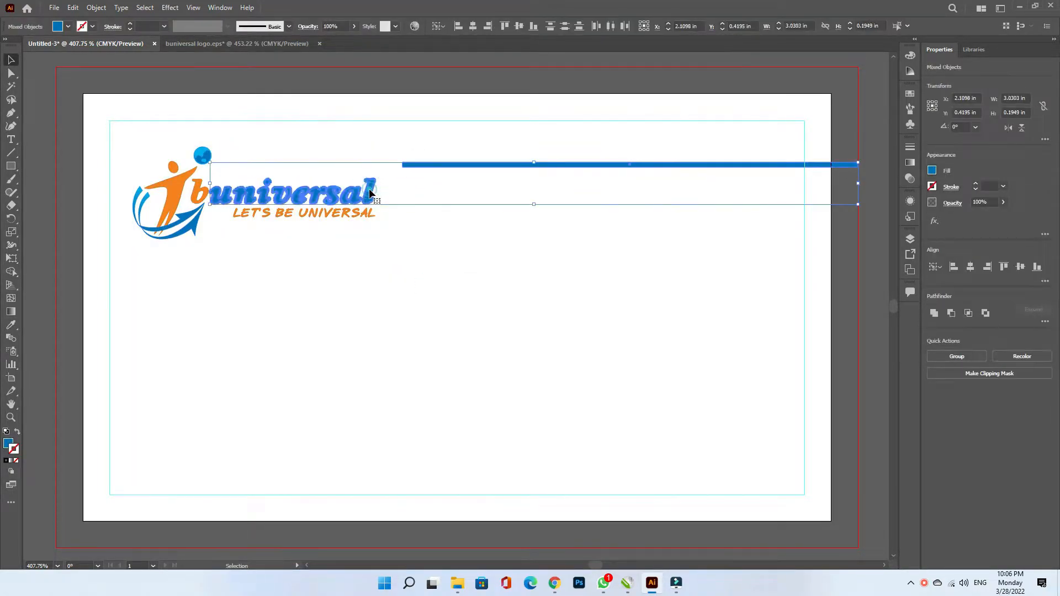
pyautogui.click(1004, 267)
pyautogui.click(762, 248)
# - Duplicate the bar downward into more stripes and centre the bottom one on the tagline
pyautogui.click(476, 184)
pyautogui.moveTo(476, 184); pyautogui.dragTo(469, 196)
pyautogui.hotkey('ctrl', 'd')
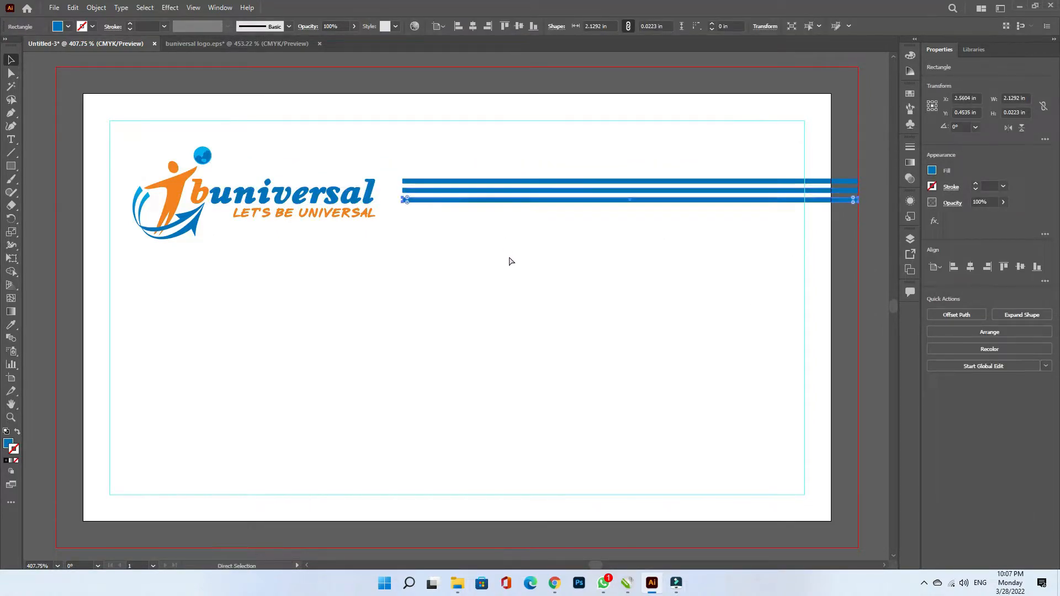
pyautogui.hotkey('ctrl', 'd')
pyautogui.hotkey('ctrl', 'd')
pyautogui.keyDown('shift'); pyautogui.click(361, 217); pyautogui.keyUp('shift')
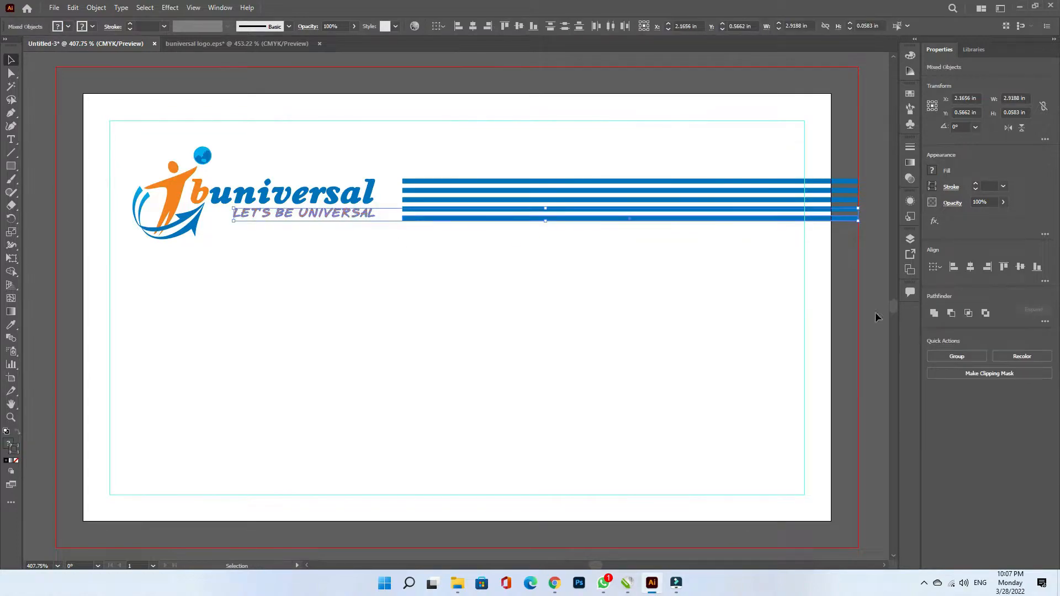
pyautogui.click(1021, 267)
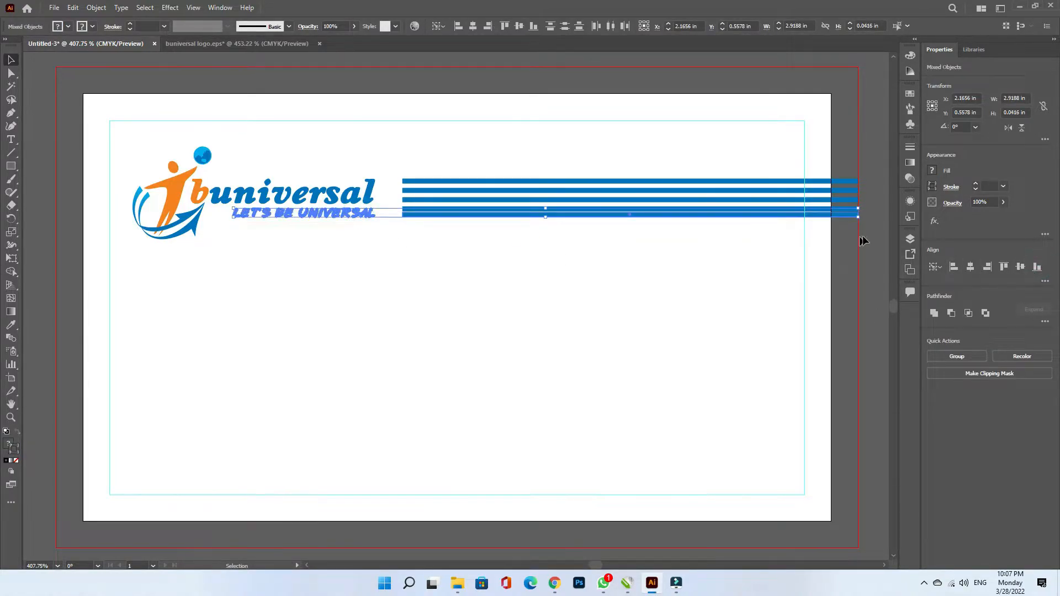
# - Distribute the five stripes evenly and stretch them leftward toward the logo
pyautogui.click(860, 240)
pyautogui.moveTo(852, 237); pyautogui.dragTo(850, 182)
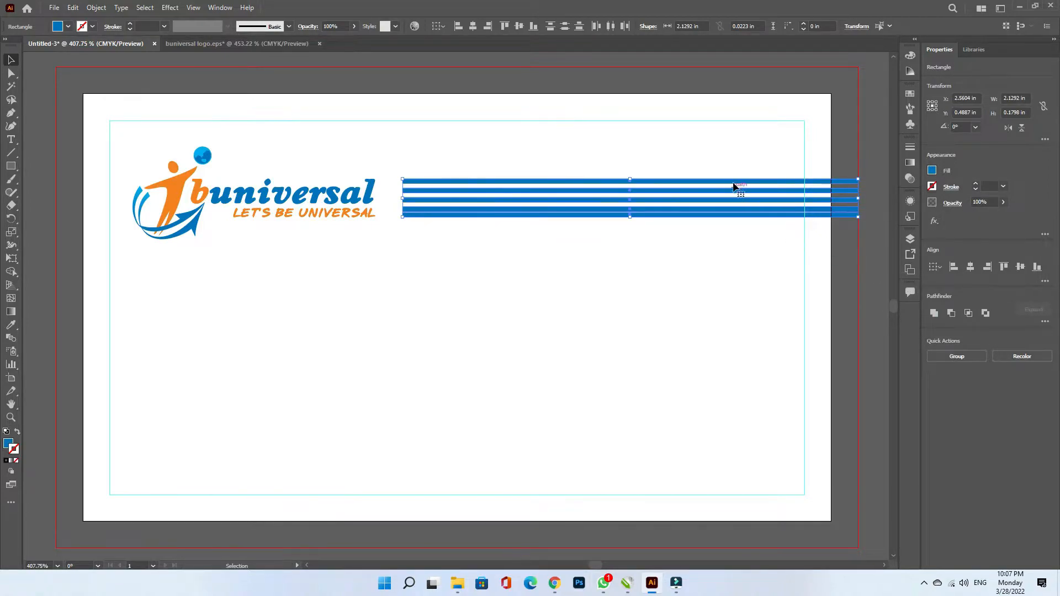
pyautogui.click(564, 26)
pyautogui.click(868, 202)
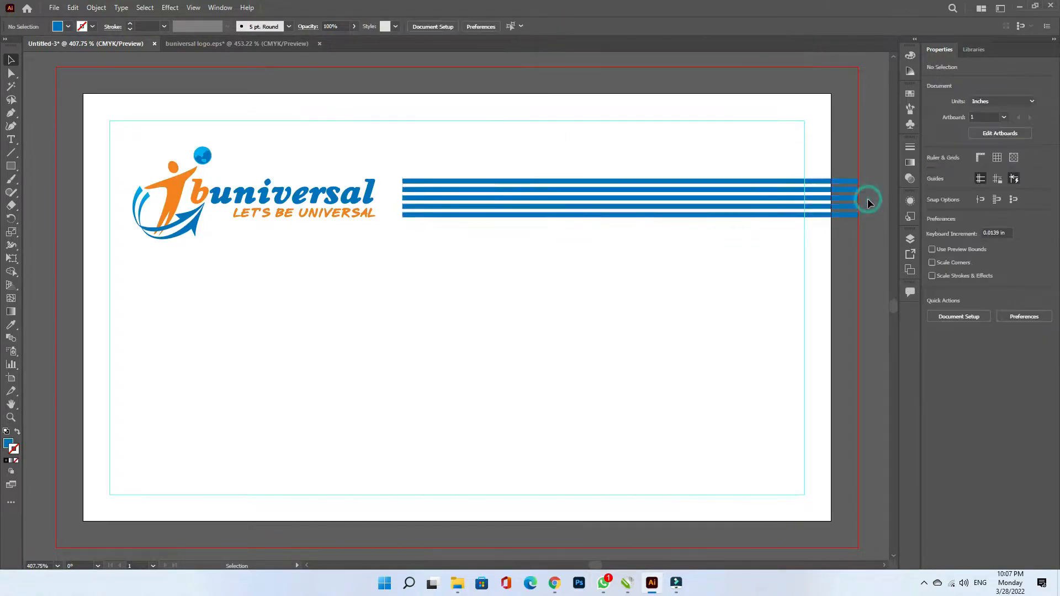
pyautogui.moveTo(832, 172); pyautogui.dragTo(396, 243)
pyautogui.moveTo(403, 203); pyautogui.dragTo(390, 204)
pyautogui.click(881, 277)
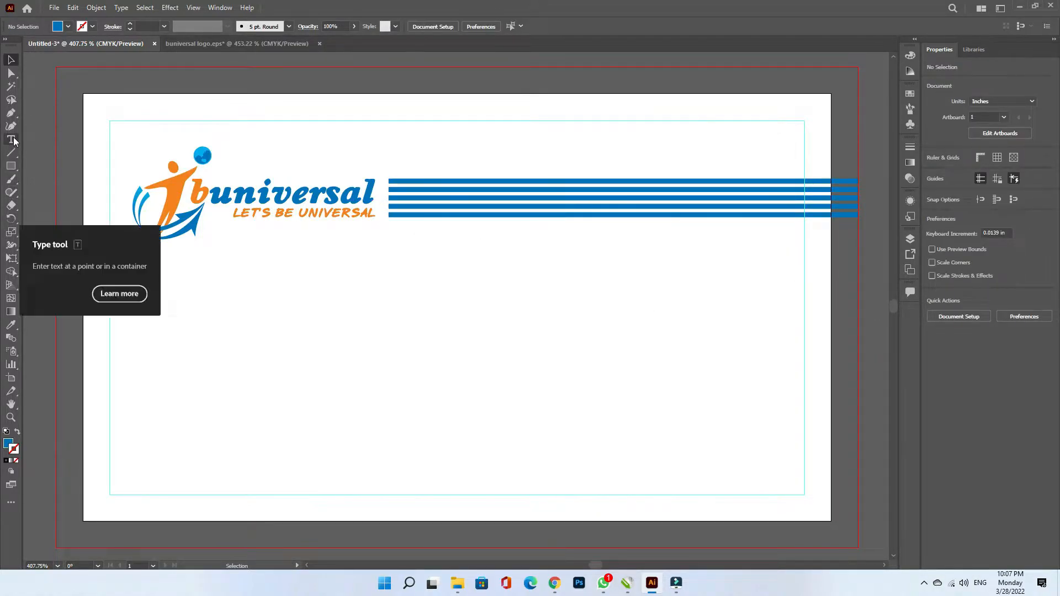
# - Type the cardholder's full name as a text line below the logo
pyautogui.press('t')
pyautogui.click(161, 305)
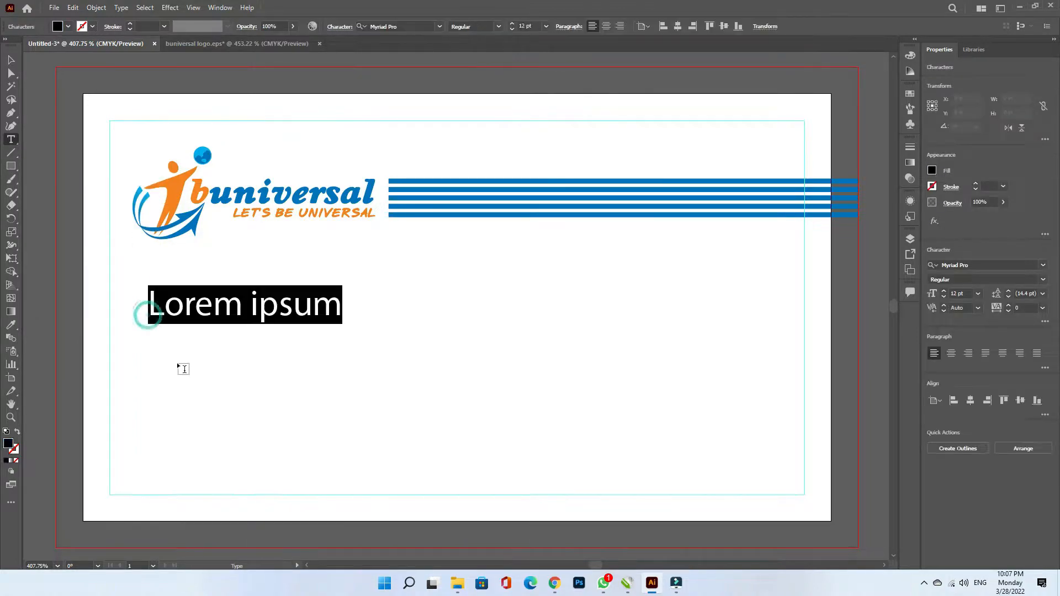
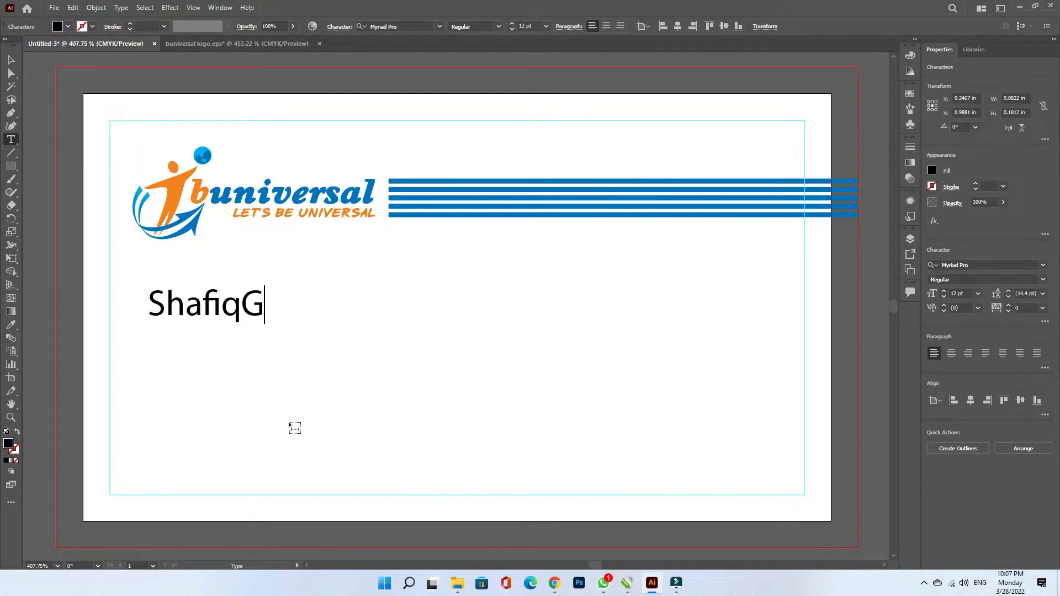
pyautogui.press('BackSpace')
pyautogui.hotkey('ctrl', 'a')
pyautogui.press('Escape')
# - Set the name in Futura Bk BT Book, 10 pt, in the stripes' blue
pyautogui.click(1018, 265)
pyautogui.write('fut')
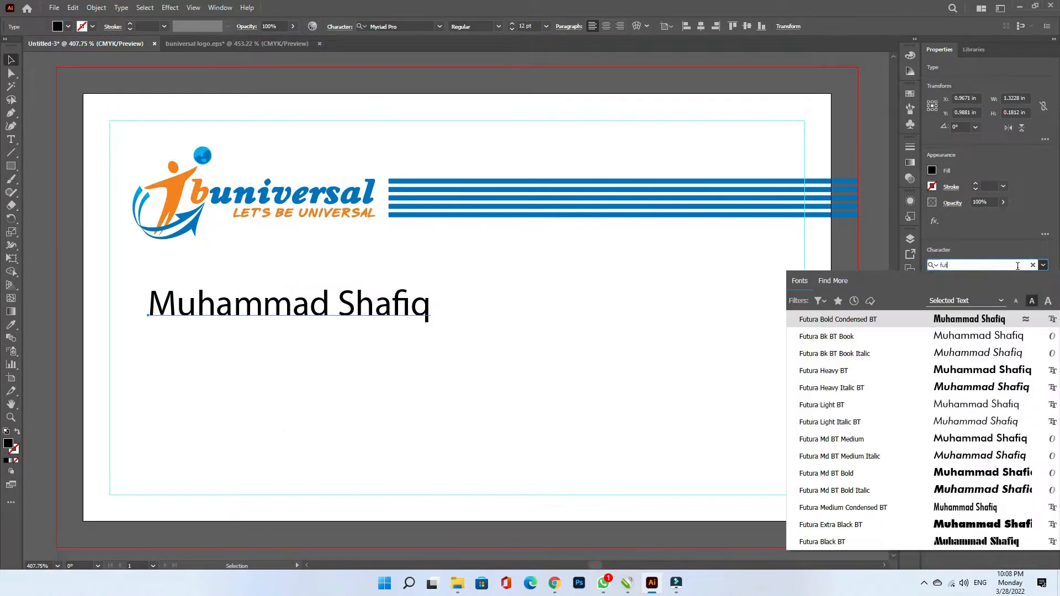
pyautogui.click(989, 331)
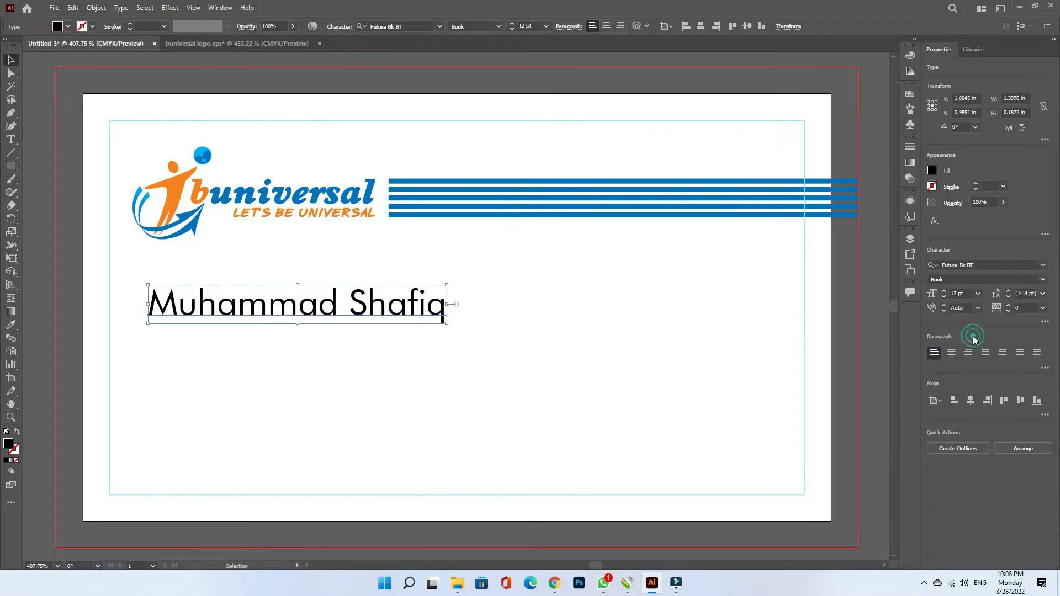
pyautogui.click(978, 294)
pyautogui.click(993, 368)
pyautogui.click(11, 325)
pyautogui.click(407, 182)
# - Left-align the name with the logo and duplicate it just below
pyautogui.press('v')
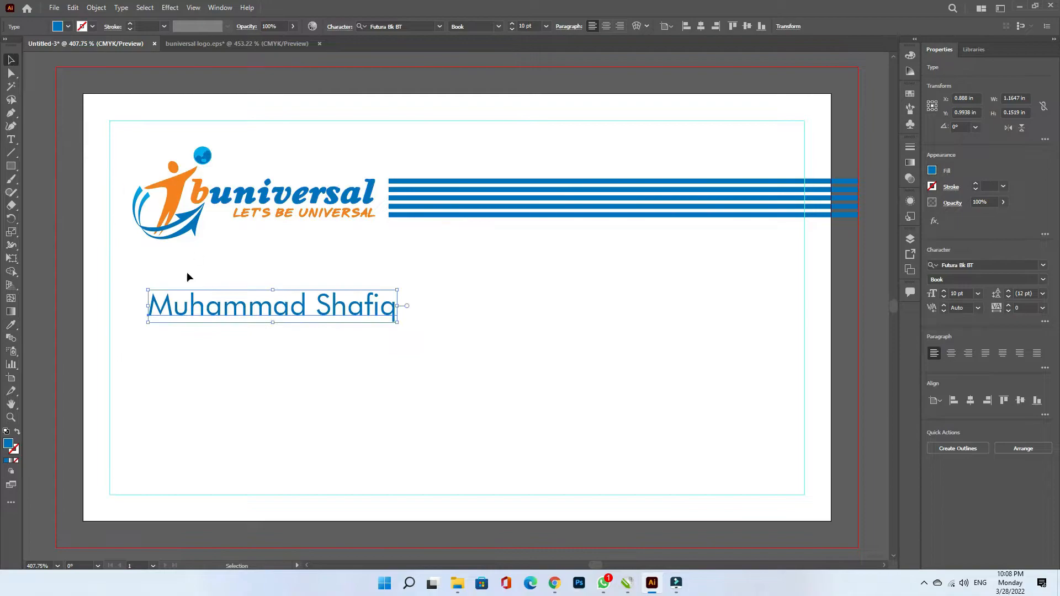
pyautogui.keyDown('shift'); pyautogui.click(138, 206); pyautogui.keyUp('shift')
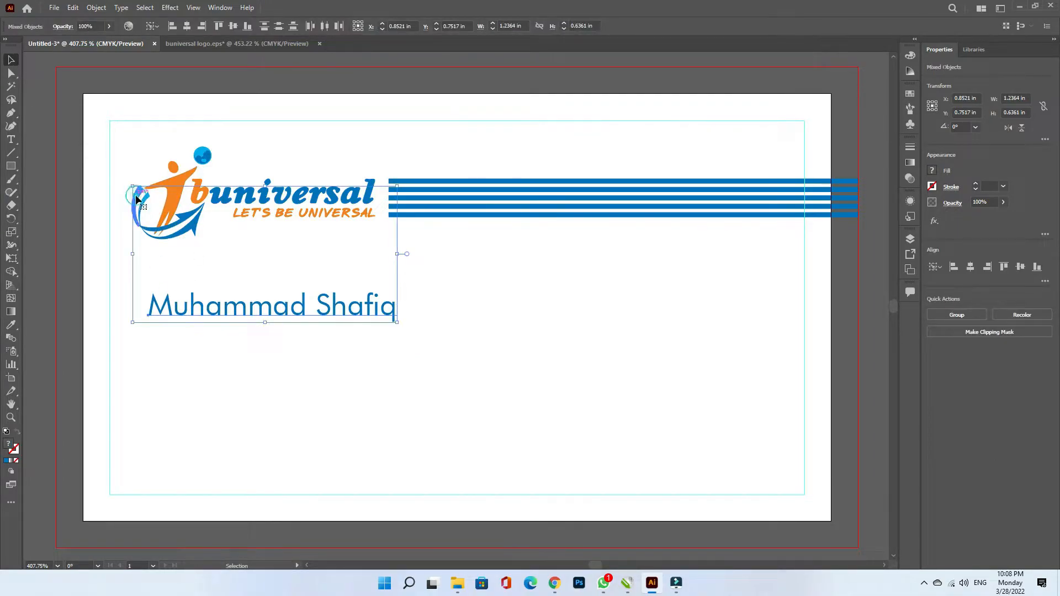
pyautogui.click(954, 267)
pyautogui.click(229, 323)
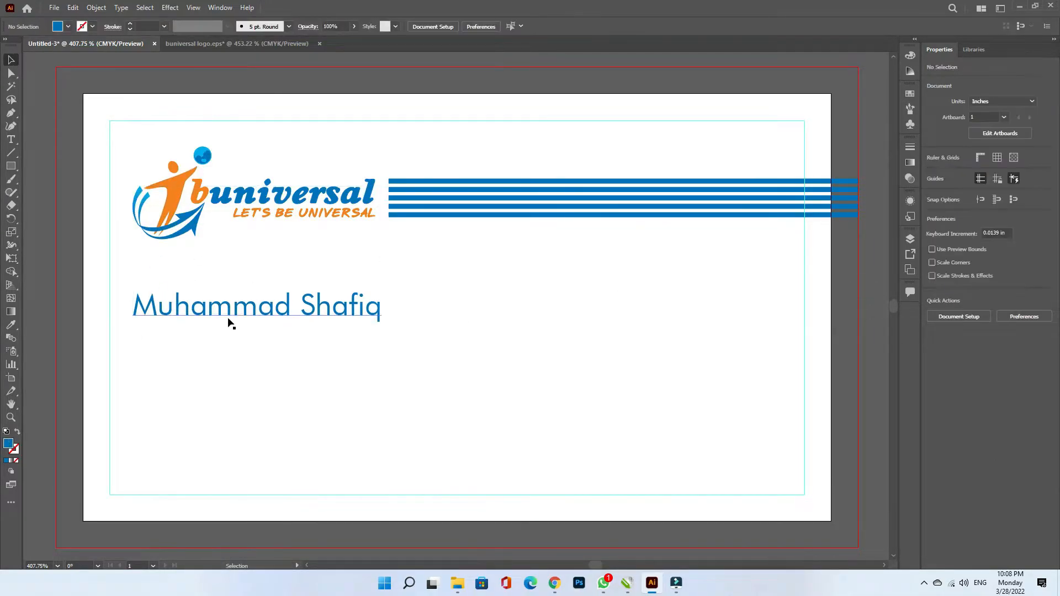
pyautogui.moveTo(221, 313); pyautogui.dragTo(222, 343)
# - Make the copy 7 pt and replace its text with 'CEO' and the postal address line
pyautogui.click(978, 293)
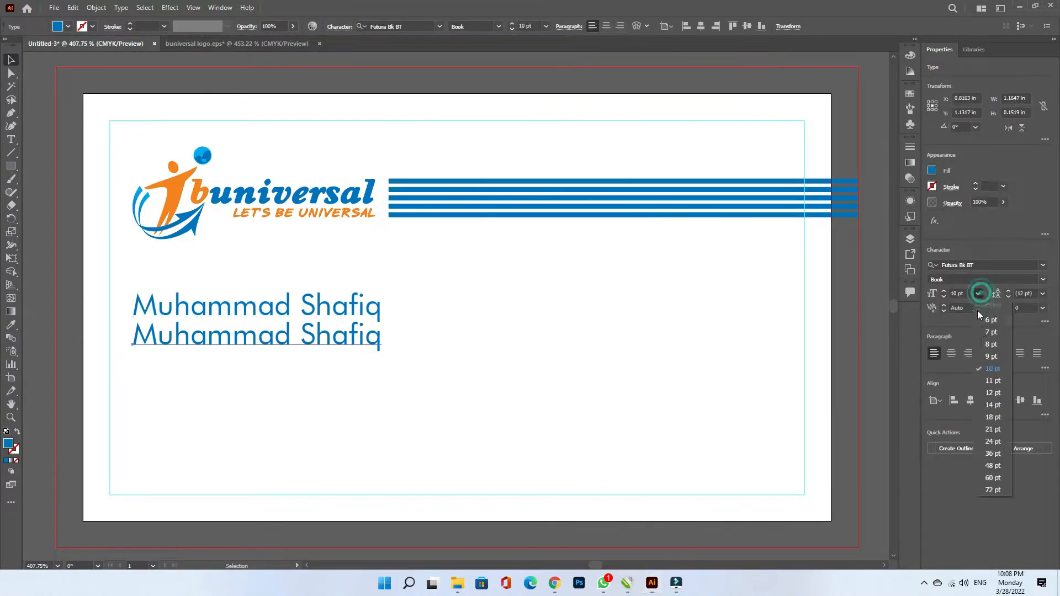
pyautogui.click(988, 323)
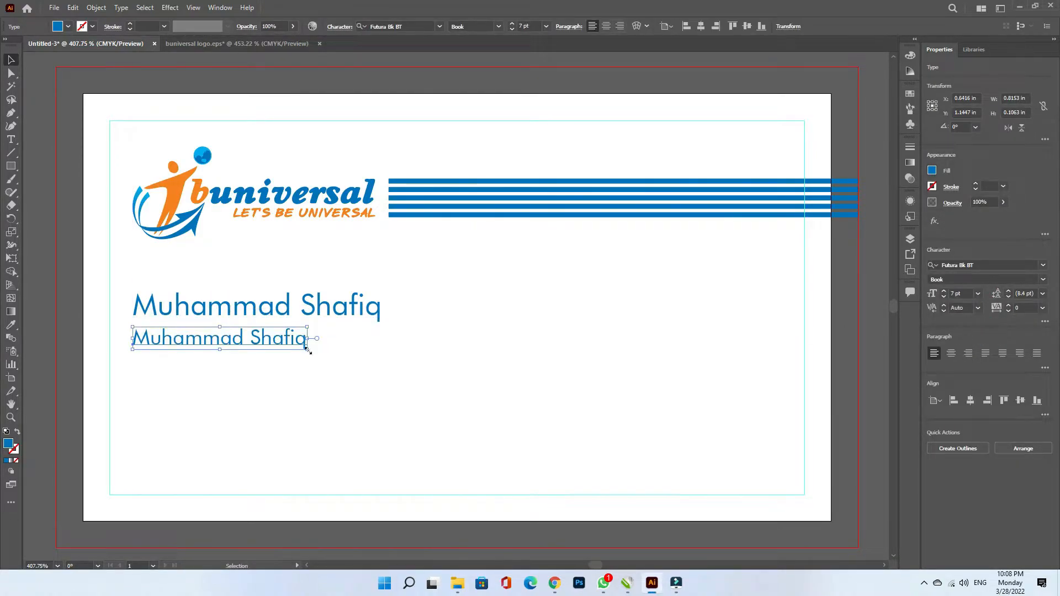
pyautogui.doubleClick(222, 336)
pyautogui.moveTo(133, 338); pyautogui.dragTo(372, 374)
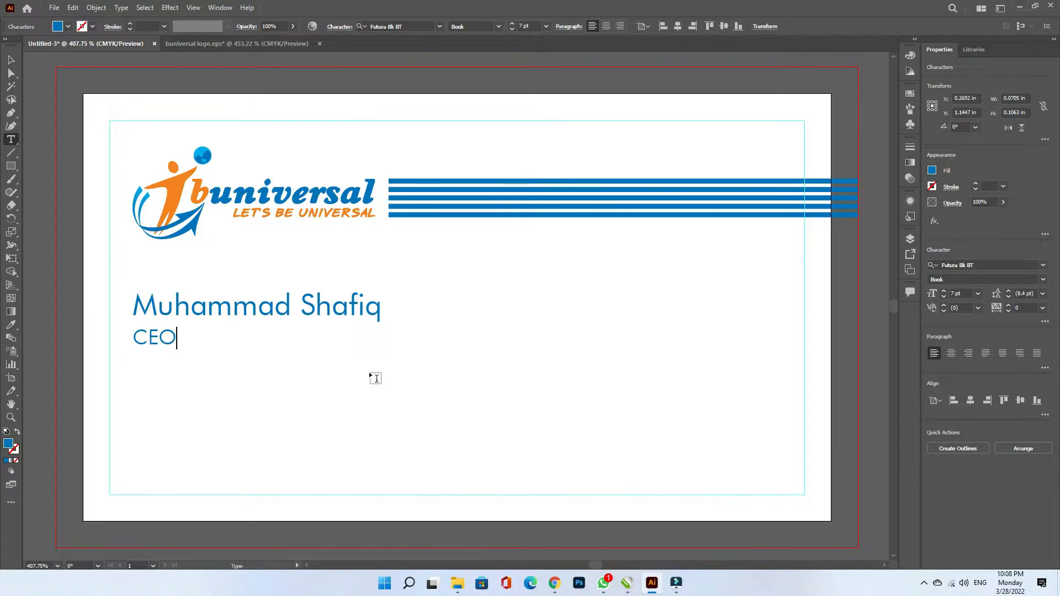
pyautogui.press('Return')
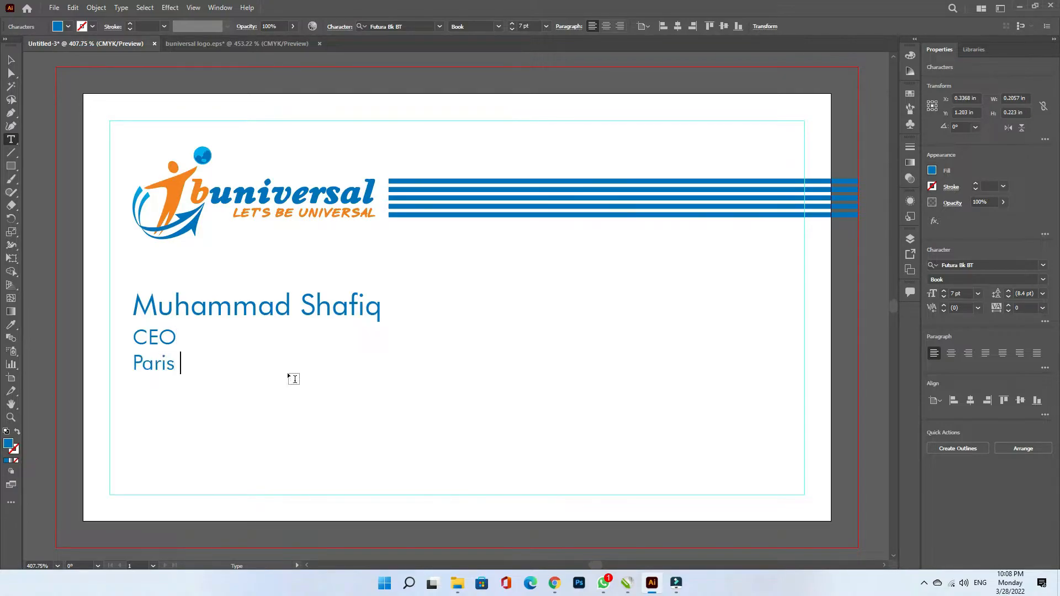
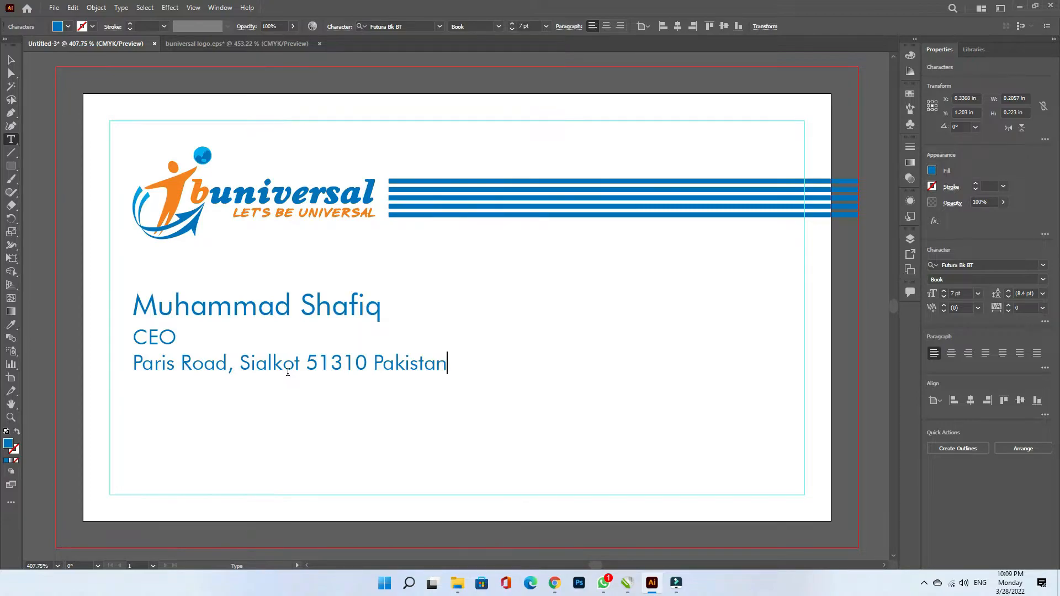
pyautogui.press('Return')
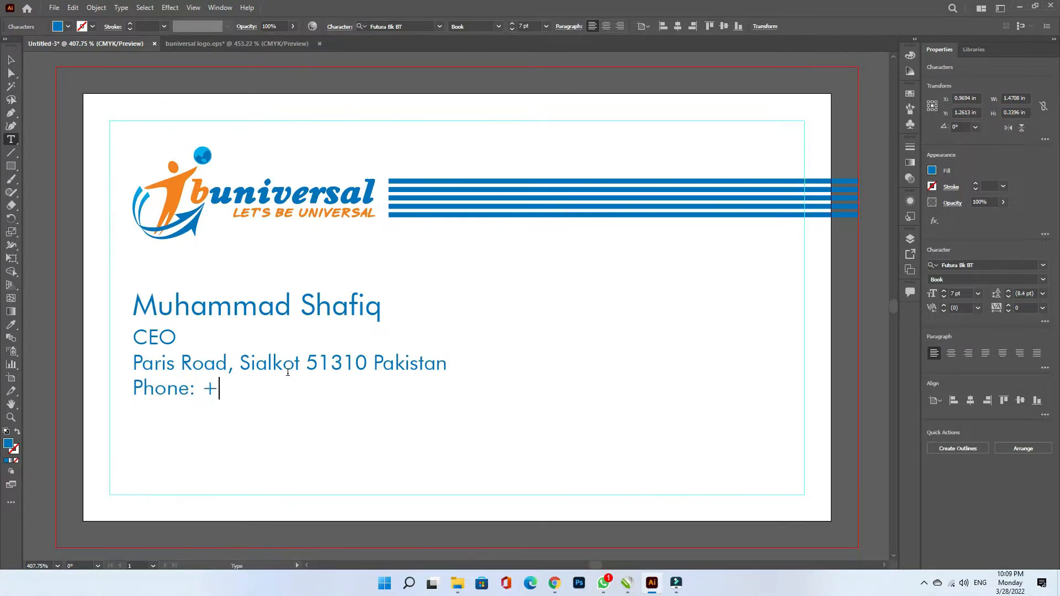
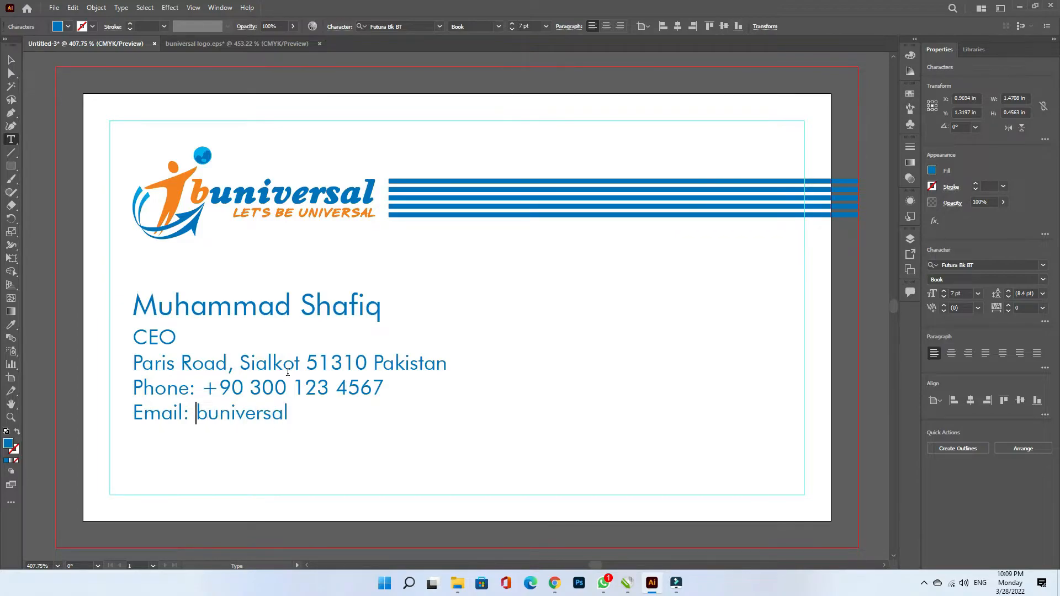
pyautogui.press('End')
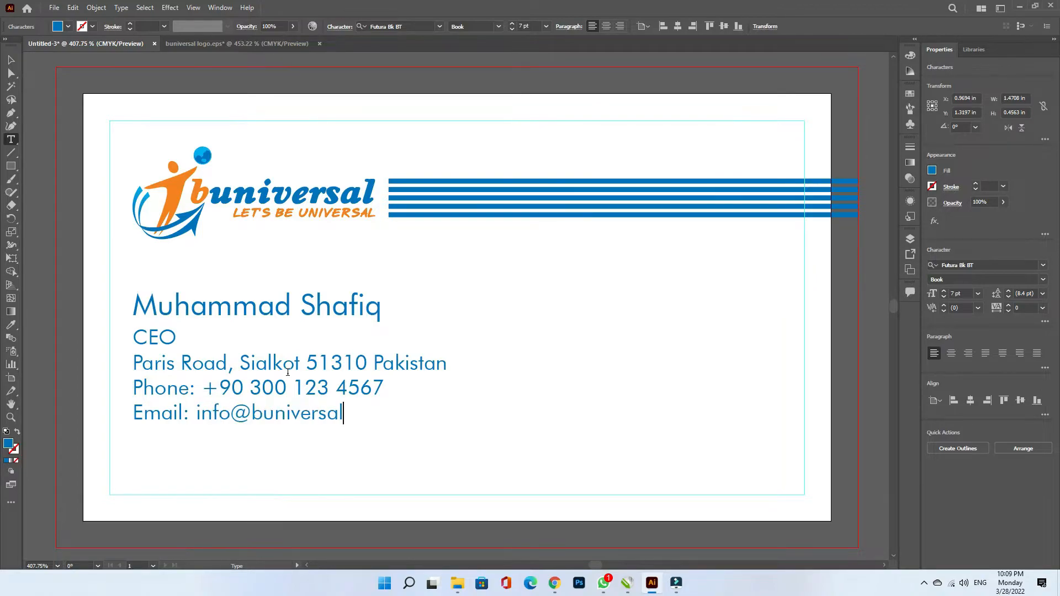
pyautogui.press('Return')
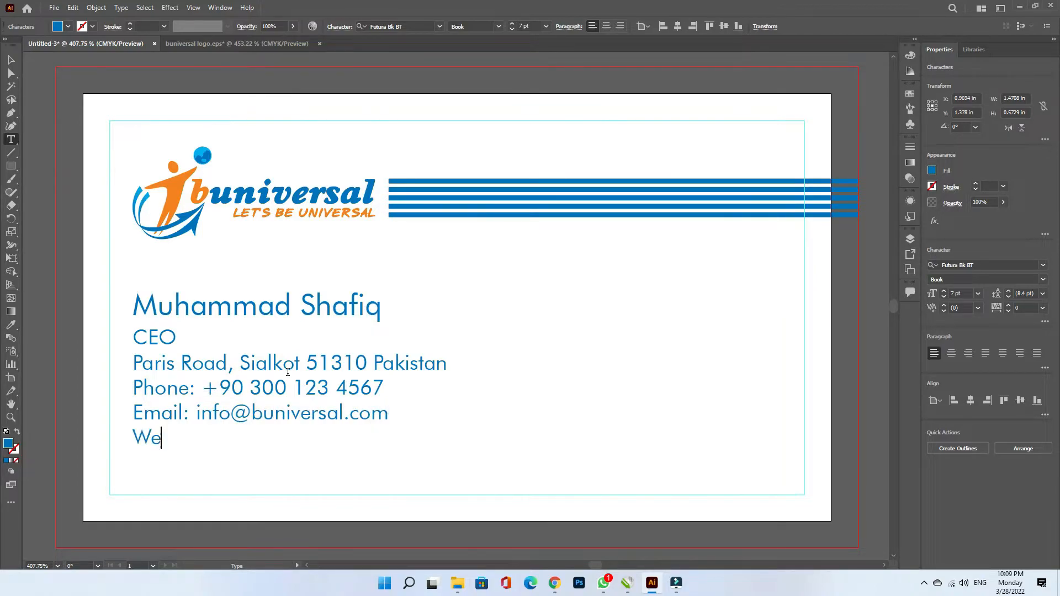
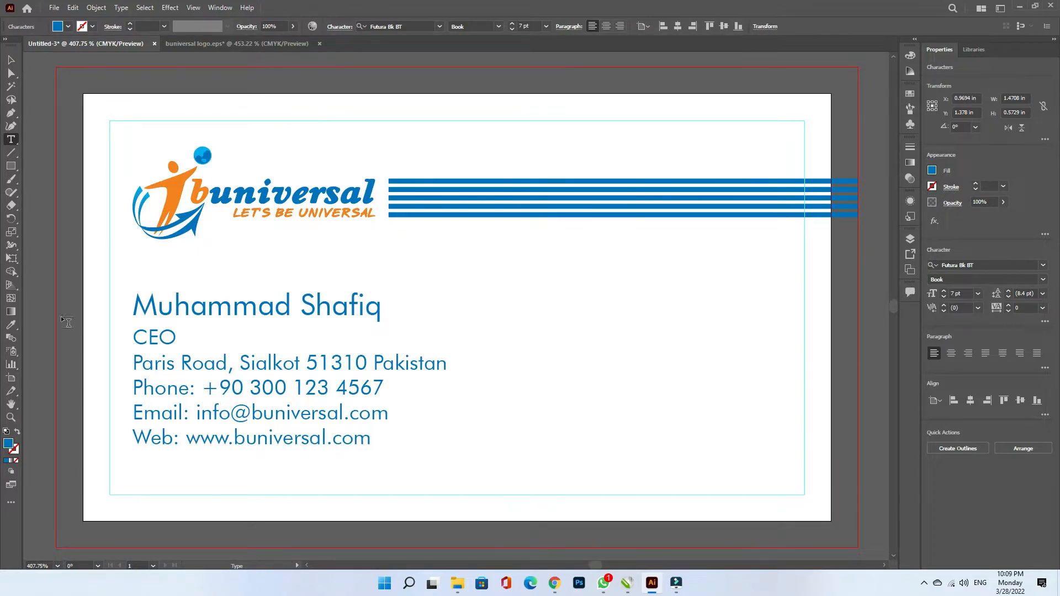
pyautogui.press('Escape')
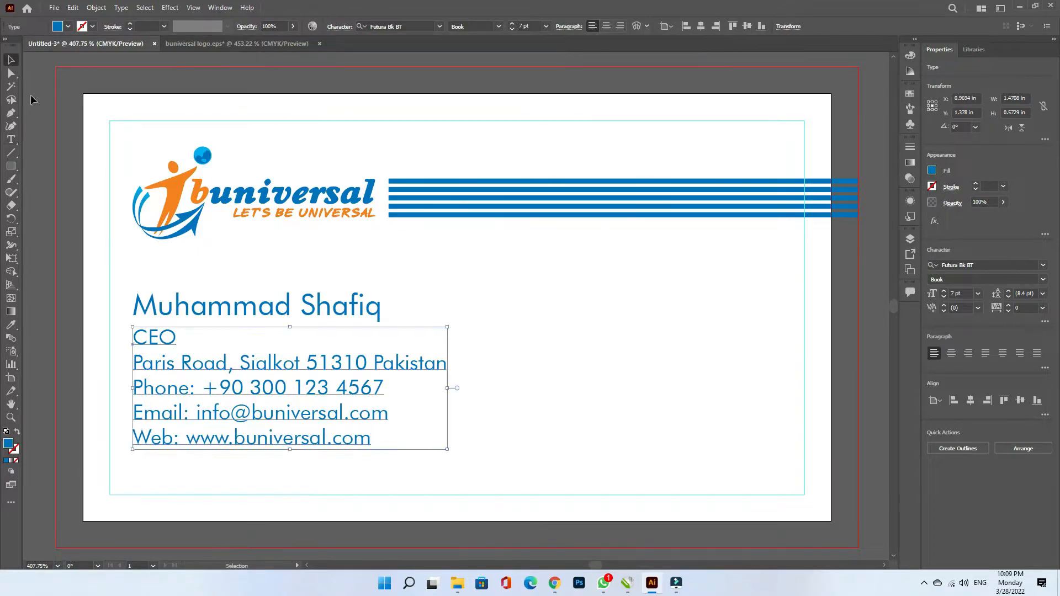
pyautogui.keyDown('shift'); pyautogui.click(171, 308); pyautogui.keyUp('shift')
pyautogui.moveTo(170, 315); pyautogui.dragTo(170, 343)
# - Draw a blue rectangle at the bottom right, skew it into a shorter parallelogram
pyautogui.click(603, 388)
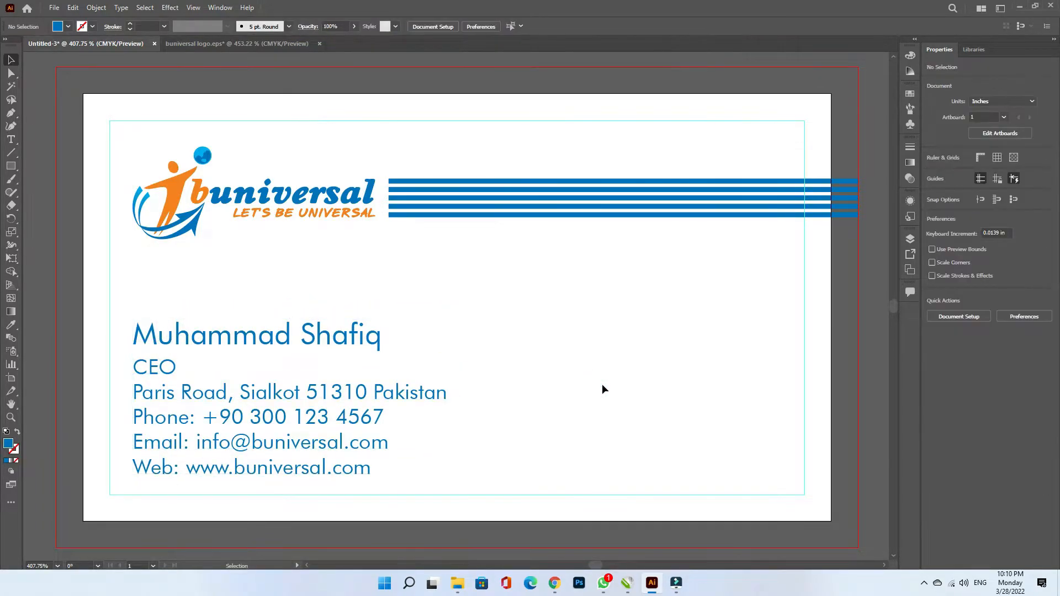
pyautogui.press('m')
pyautogui.moveTo(480, 425); pyautogui.dragTo(771, 474)
pyautogui.press('v')
pyautogui.press('a')
pyautogui.moveTo(462, 456); pyautogui.dragTo(481, 476)
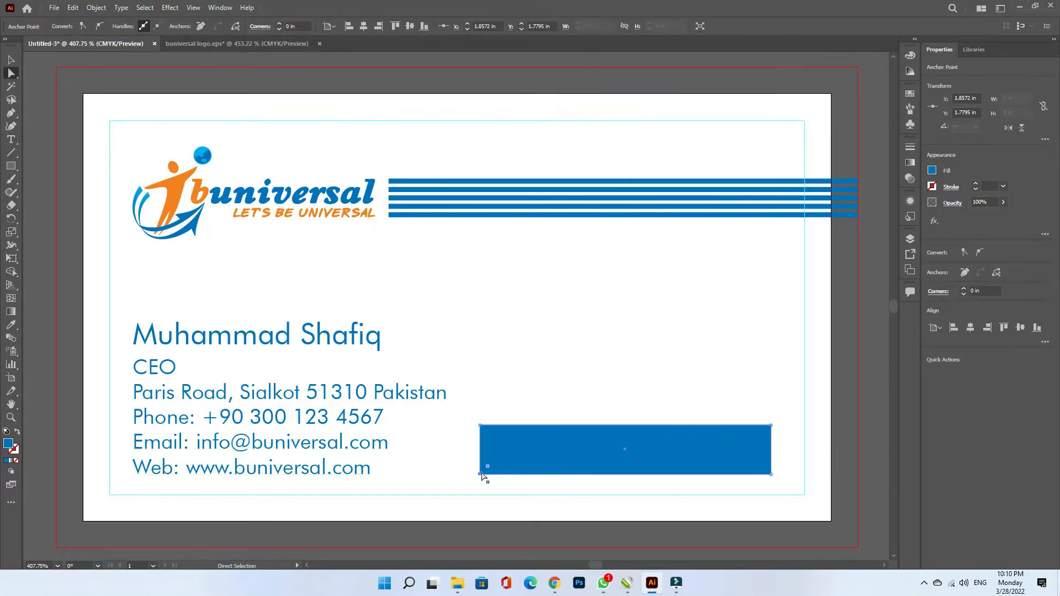
pyautogui.hotkey('shift', 'Right')
pyautogui.moveTo(795, 403); pyautogui.dragTo(765, 437)
pyautogui.hotkey('shift', 'Left')
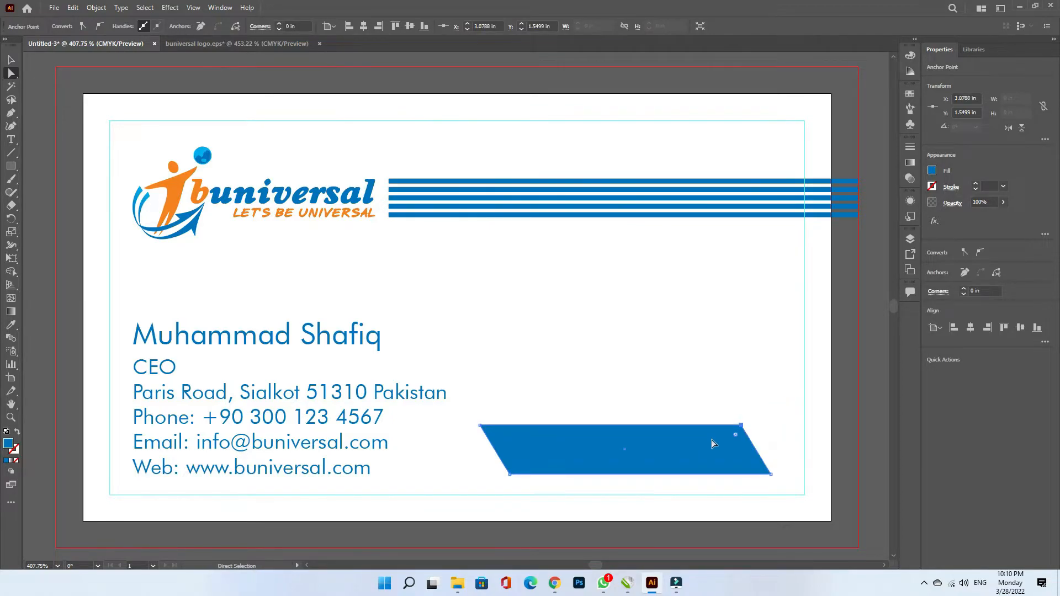
pyautogui.press('v')
pyautogui.moveTo(627, 426); pyautogui.dragTo(626, 433)
# - Copy the parallelogram, fill it with the logo orange, and paste the blue copy in front
pyautogui.click(73, 8)
pyautogui.click(97, 60)
pyautogui.click(11, 325)
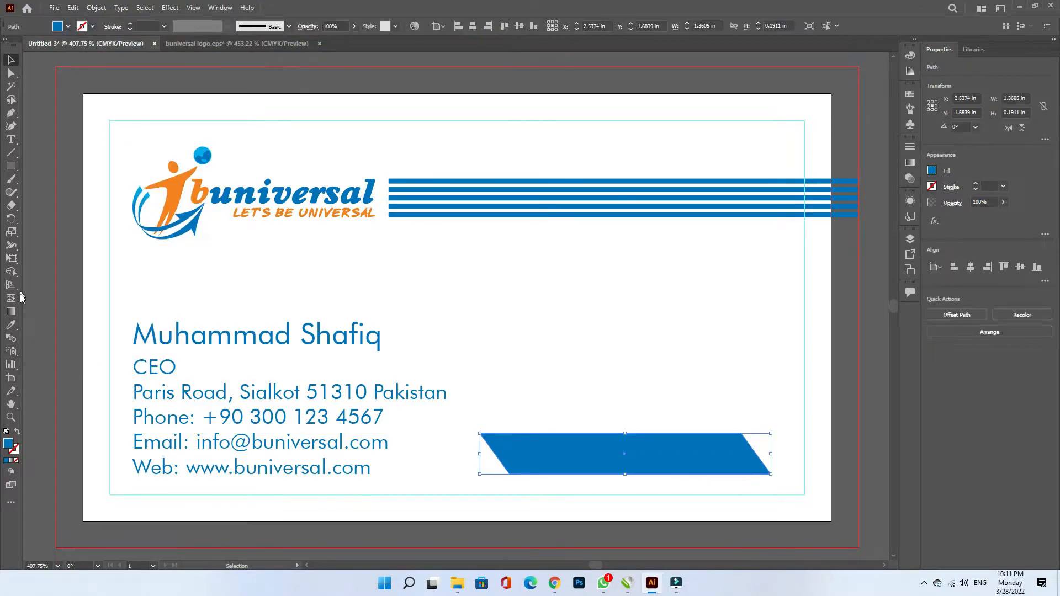
pyautogui.click(171, 202)
pyautogui.click(11, 59)
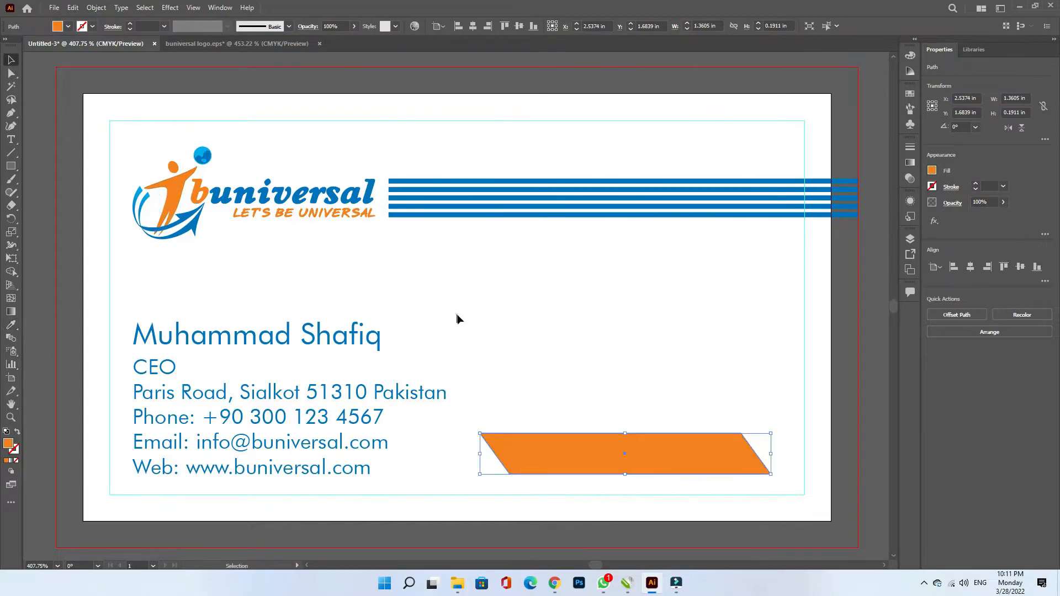
pyautogui.click(73, 8)
pyautogui.click(94, 15)
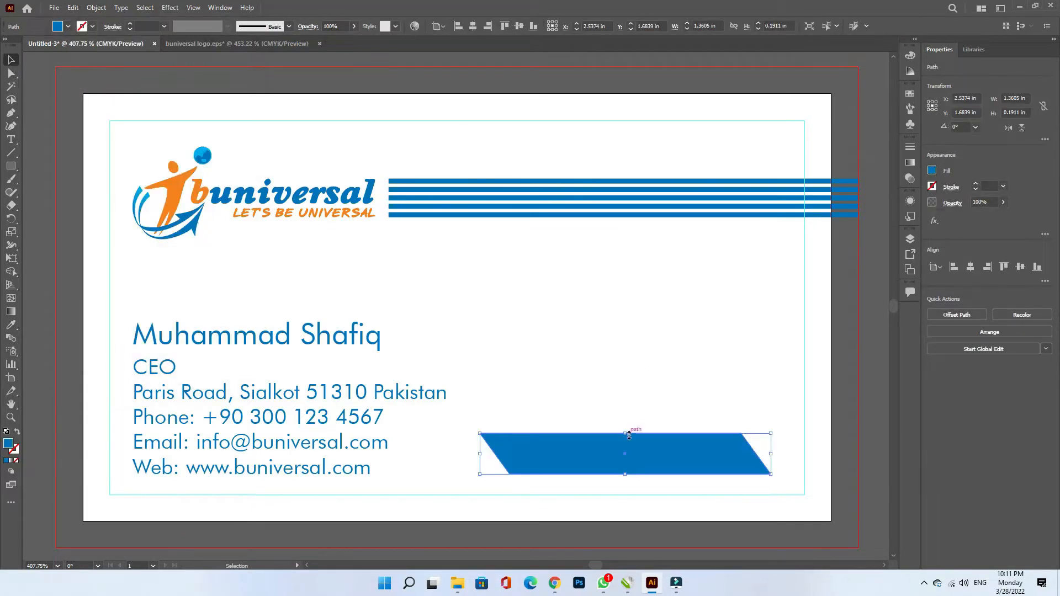
# - Adjust the blue shape's top edge to reveal an orange sliver and shift the banner right
pyautogui.moveTo(627, 436)
pyautogui.mouseDown()
pyautogui.moveTo(662, 425)
pyautogui.moveTo(625, 429)
pyautogui.mouseUp()
pyautogui.click(485, 433)
pyautogui.keyDown('shift'); pyautogui.click(502, 431); pyautogui.keyUp('shift')
pyautogui.click(635, 399)
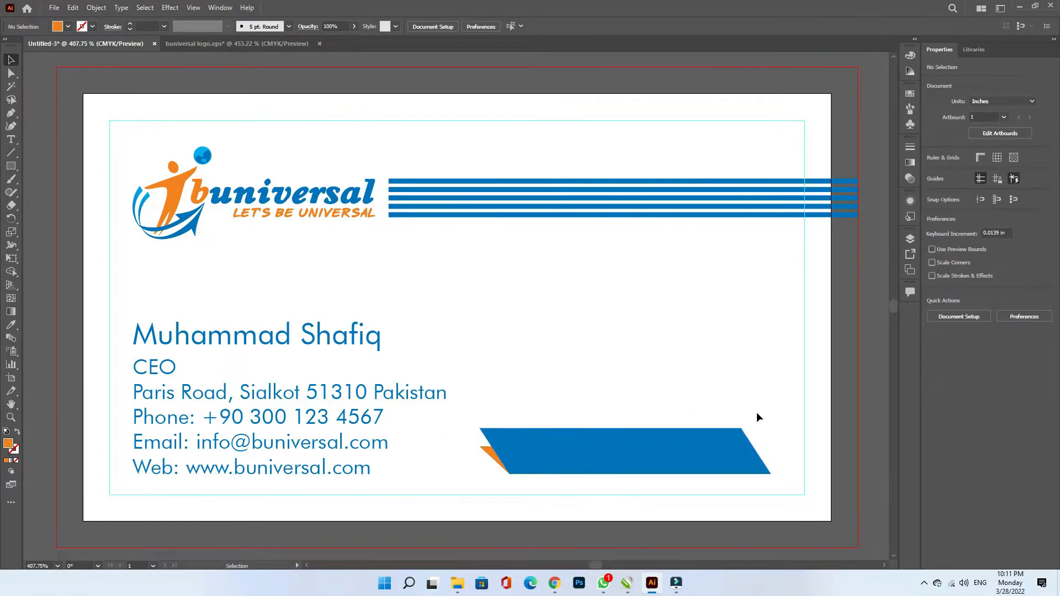
pyautogui.moveTo(630, 471); pyautogui.dragTo(657, 444)
pyautogui.click(626, 389)
pyautogui.click(355, 339)
# - Place a white copy of the name line in front of the blue banner
pyautogui.moveTo(355, 339); pyautogui.dragTo(718, 446)
pyautogui.click(68, 26)
pyautogui.click(22, 45)
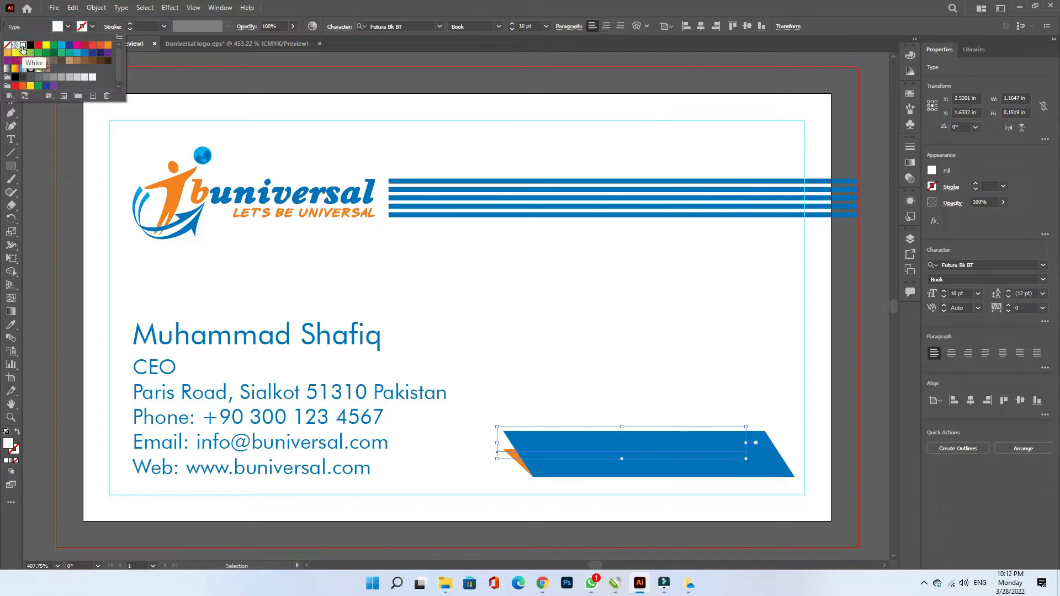
pyautogui.rightClick(496, 444)
pyautogui.moveTo(525, 378)
pyautogui.click(702, 396)
pyautogui.moveTo(677, 443); pyautogui.dragTo(701, 455)
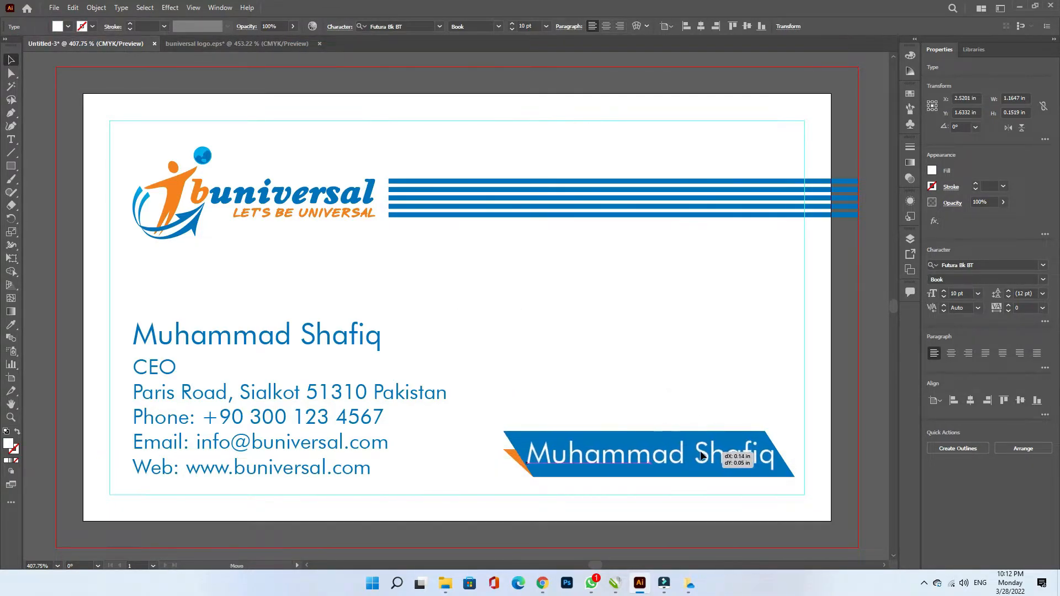
# - Replace the banner text with 'Education | Trade | Travel' at 6.5 pt
pyautogui.doubleClick(687, 461)
pyautogui.hotkey('ctrl', 'a')
pyautogui.write('Education')
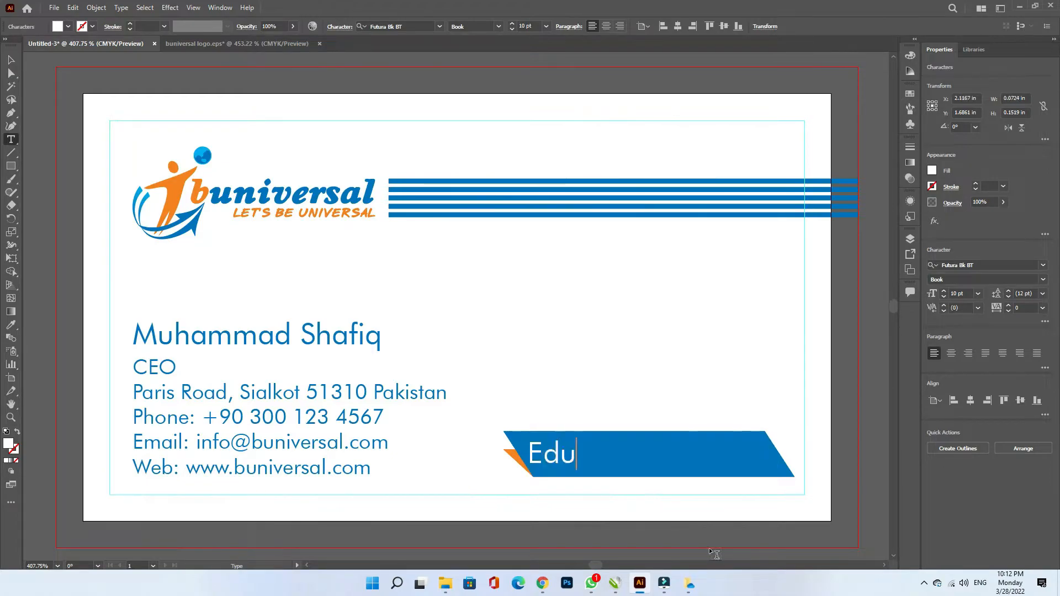
pyautogui.hotkey('ctrl', 'a')
pyautogui.click(961, 293)
pyautogui.write('6.5')
pyautogui.click(604, 457)
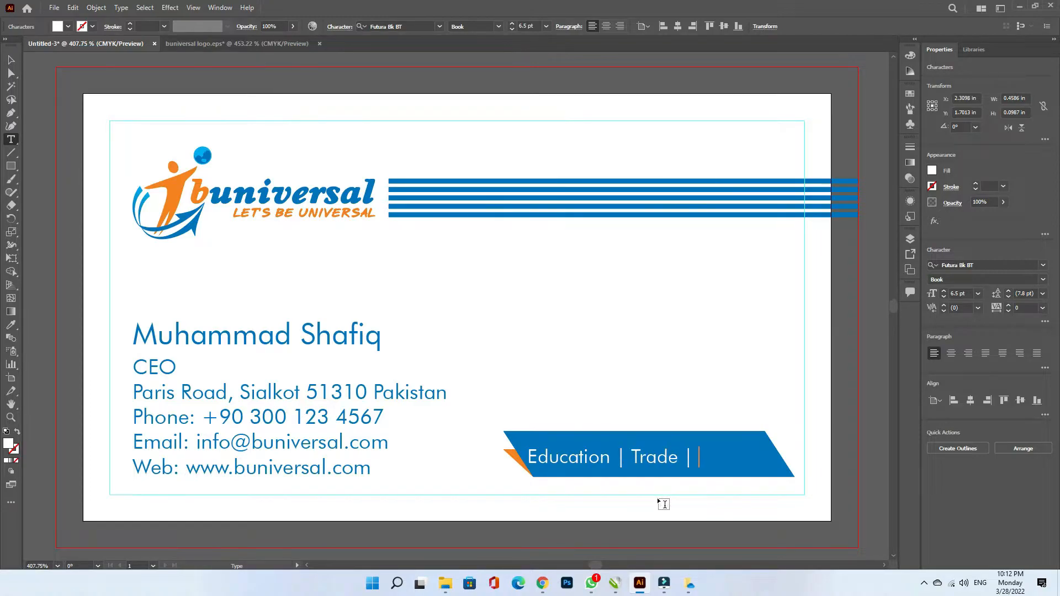
pyautogui.press('Escape')
# - Switch the banner text to a bolder Futura and centre it horizontally on the banner
pyautogui.moveTo(735, 440); pyautogui.dragTo(746, 436)
pyautogui.click(1028, 265)
pyautogui.write('f')
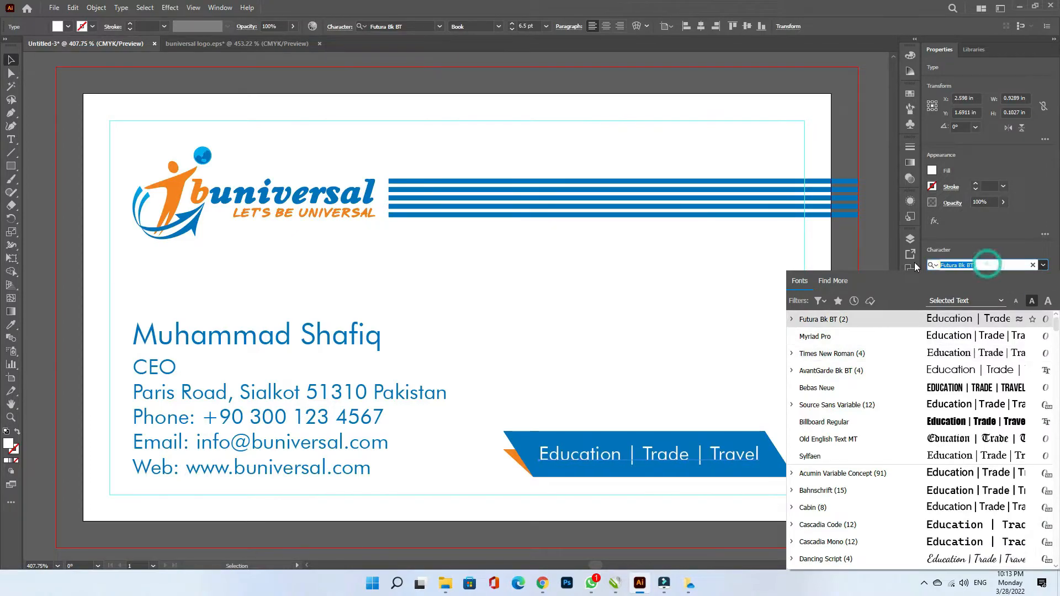
pyautogui.write('utu')
pyautogui.keyDown('shift'); pyautogui.click(692, 438); pyautogui.keyUp('shift')
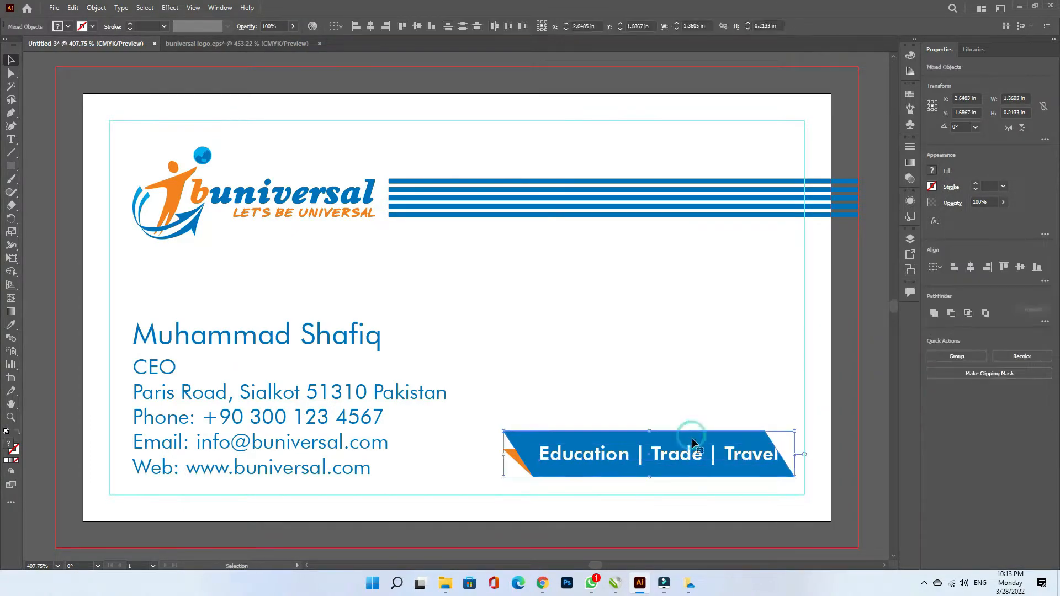
pyautogui.click(970, 267)
pyautogui.click(827, 396)
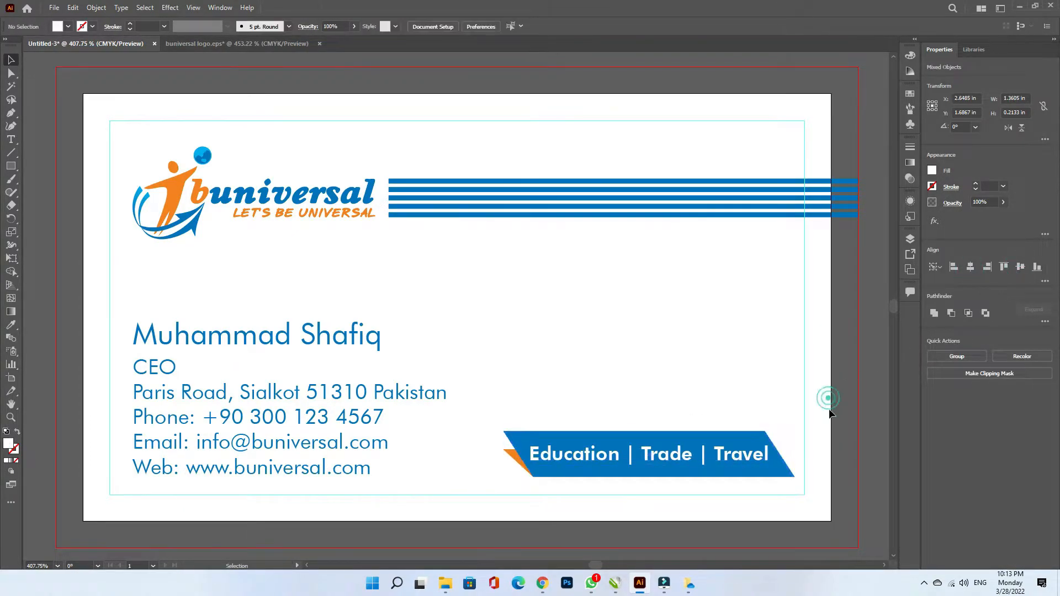
# - Change the name line's font to Futura Bold Condensed BT
pyautogui.click(348, 338)
pyautogui.click(1044, 266)
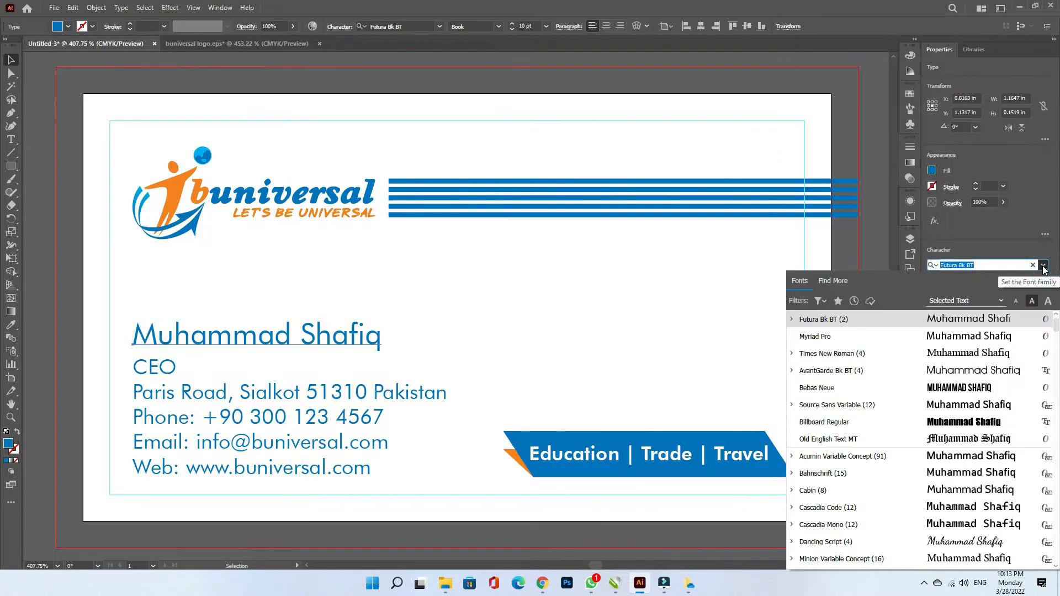
pyautogui.write('futu')
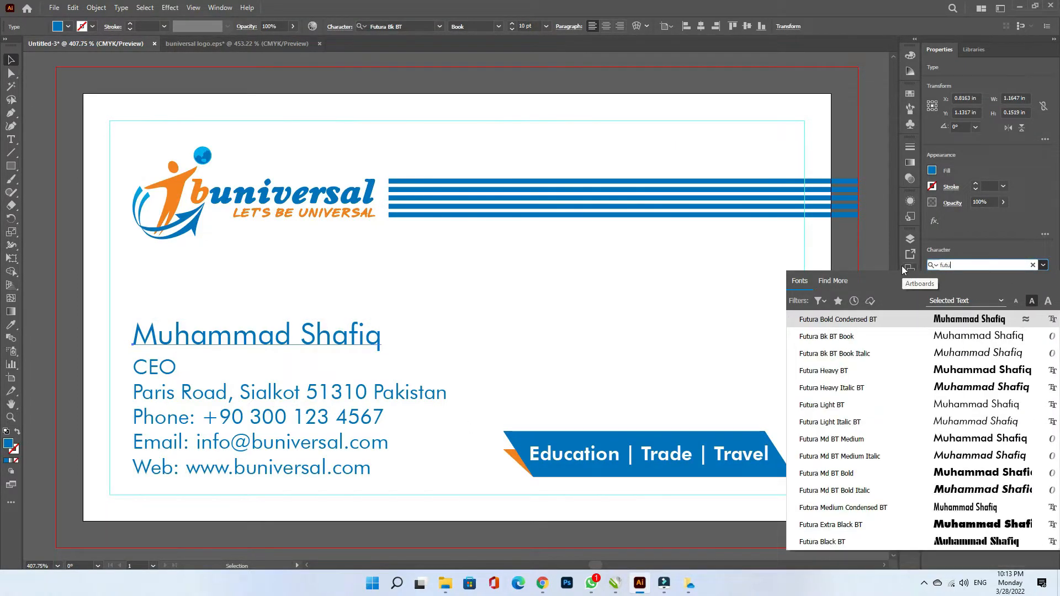
pyautogui.press('Return')
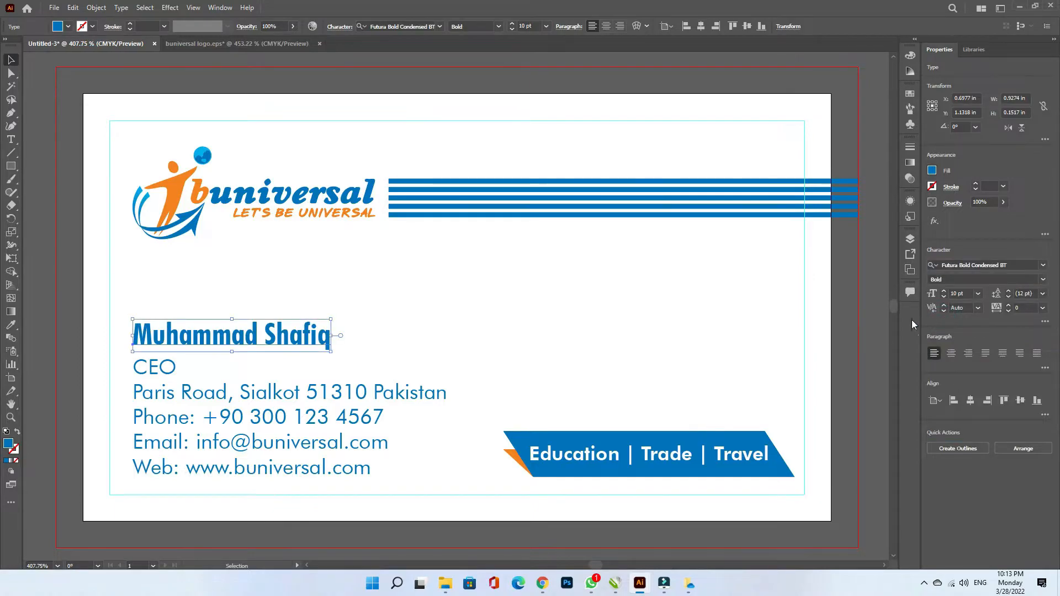
pyautogui.click(860, 343)
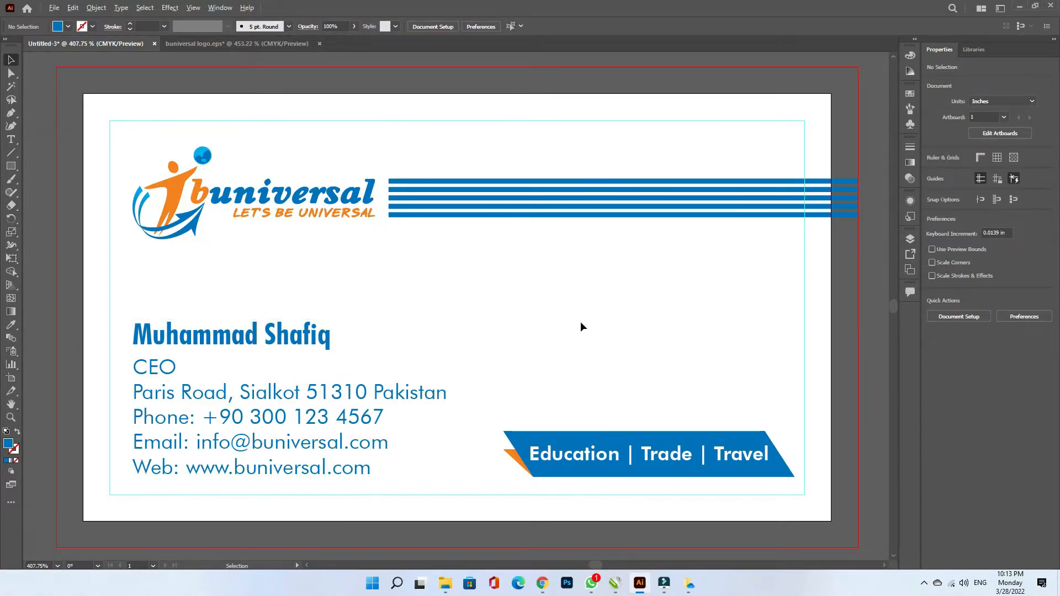
pyautogui.scroll(-2, 581, 322)
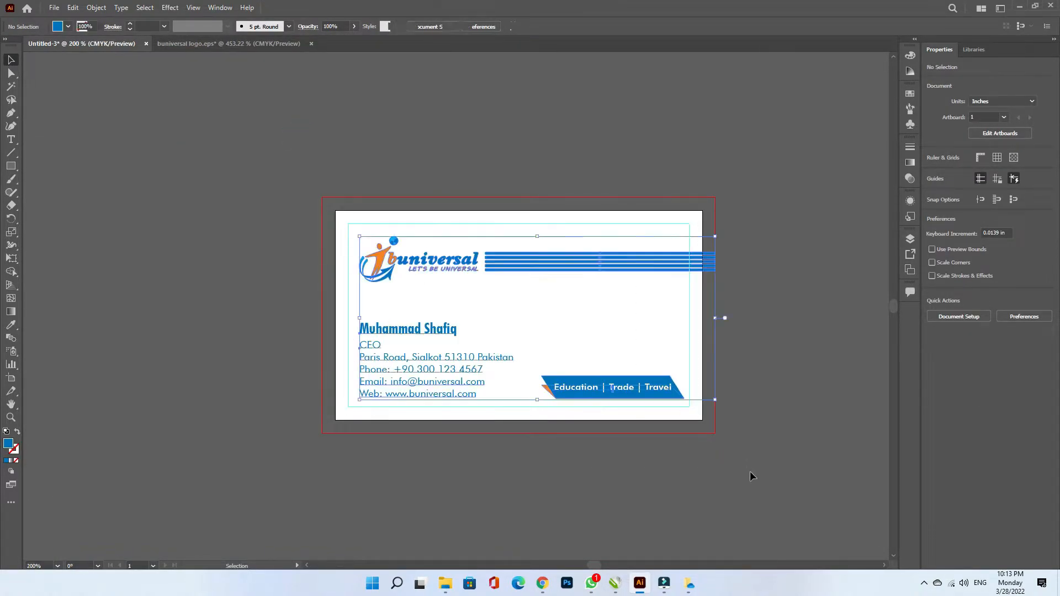
# - Duplicate the card artboard with all its artwork onto a new artboard directly below
pyautogui.hotkey('ctrl', 'a')
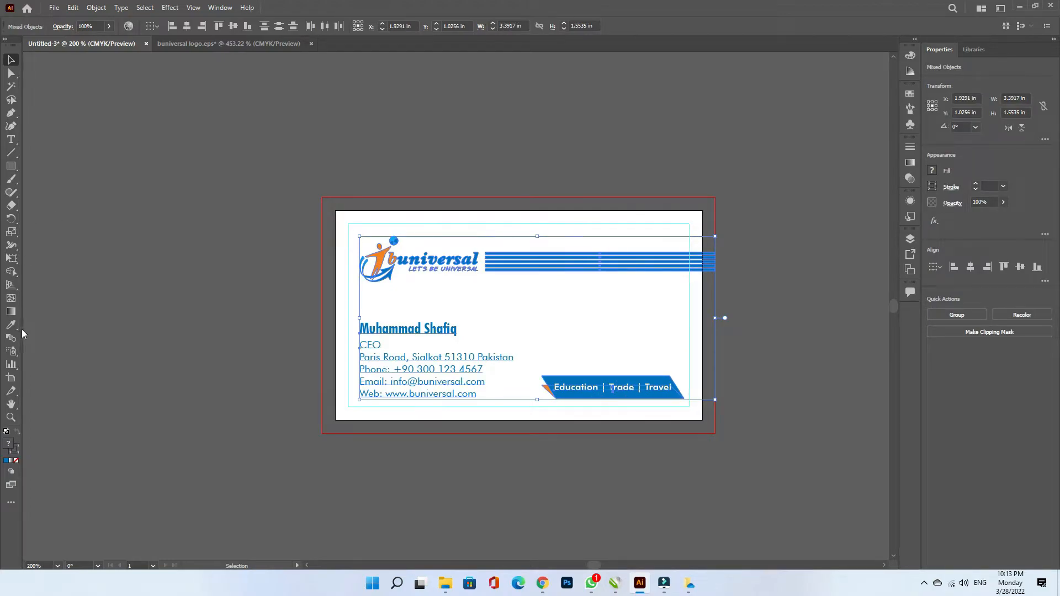
pyautogui.click(11, 378)
pyautogui.moveTo(489, 288); pyautogui.dragTo(487, 522)
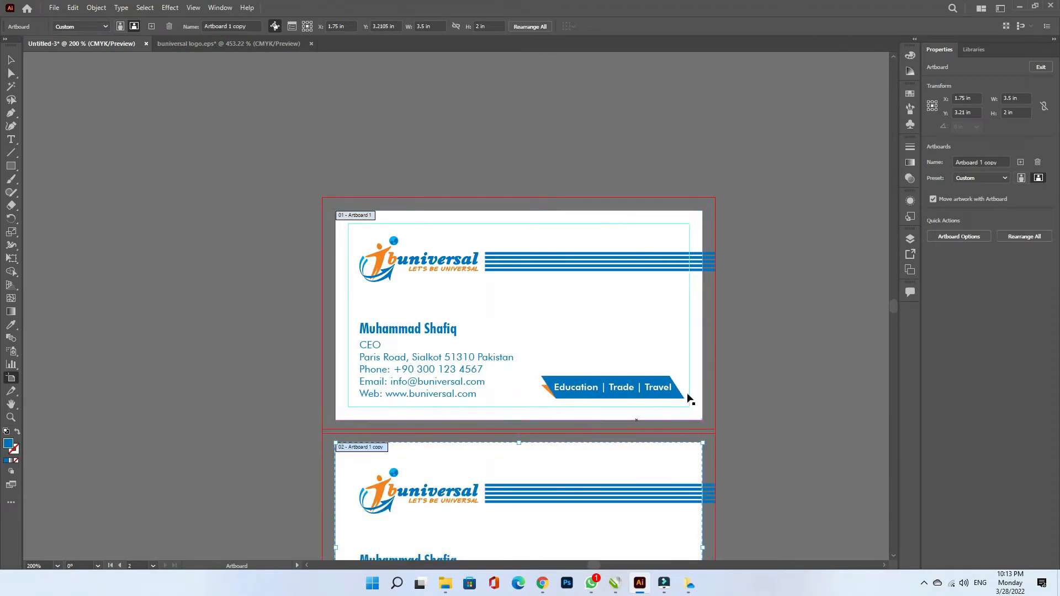
pyautogui.click(12, 60)
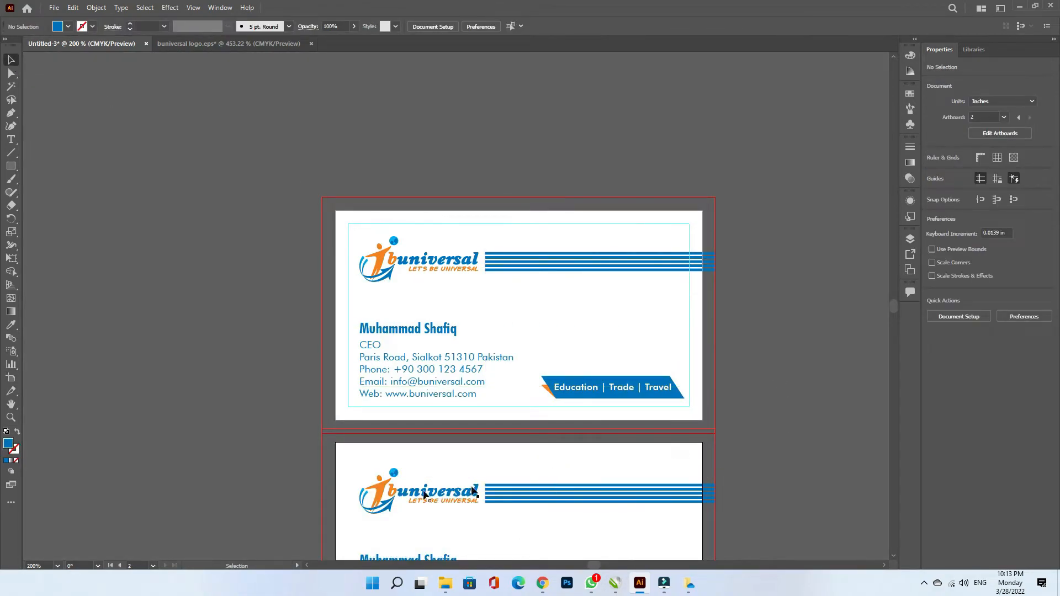
pyautogui.hotkey('ctrl', '0')
# - Delete the stripes, Education | Trade | Travel banner, name and contact text from the copy, leaving the logo
pyautogui.click(476, 185)
pyautogui.press('Delete')
pyautogui.click(732, 472)
pyautogui.press('Delete')
pyautogui.click(142, 338)
pyautogui.press('Delete')
pyautogui.click(140, 365)
pyautogui.press('Delete')
pyautogui.moveTo(86, 101); pyautogui.dragTo(393, 270)
# - Delete the dark-blue circle inside the copied logo's globe, then reselect the entire logo
pyautogui.press('Escape')
pyautogui.click(214, 157)
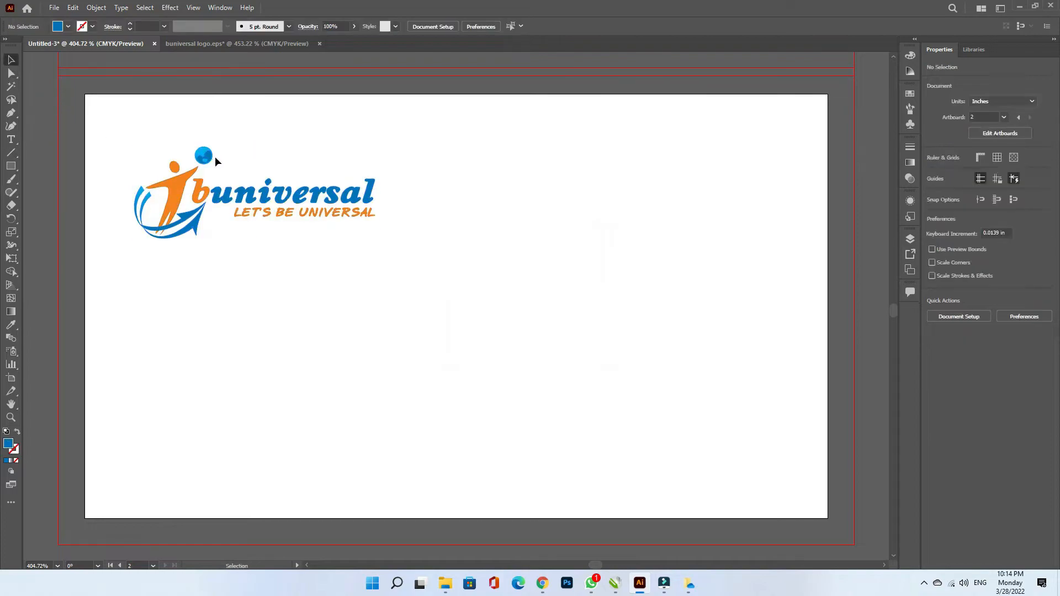
pyautogui.scroll(5, 214, 157)
pyautogui.click(210, 148)
pyautogui.scroll(1, 209, 145)
pyautogui.click(213, 152)
pyautogui.moveTo(193, 175); pyautogui.dragTo(142, 174)
pyautogui.hotkey('ctrl', 'z')
pyautogui.press('Delete')
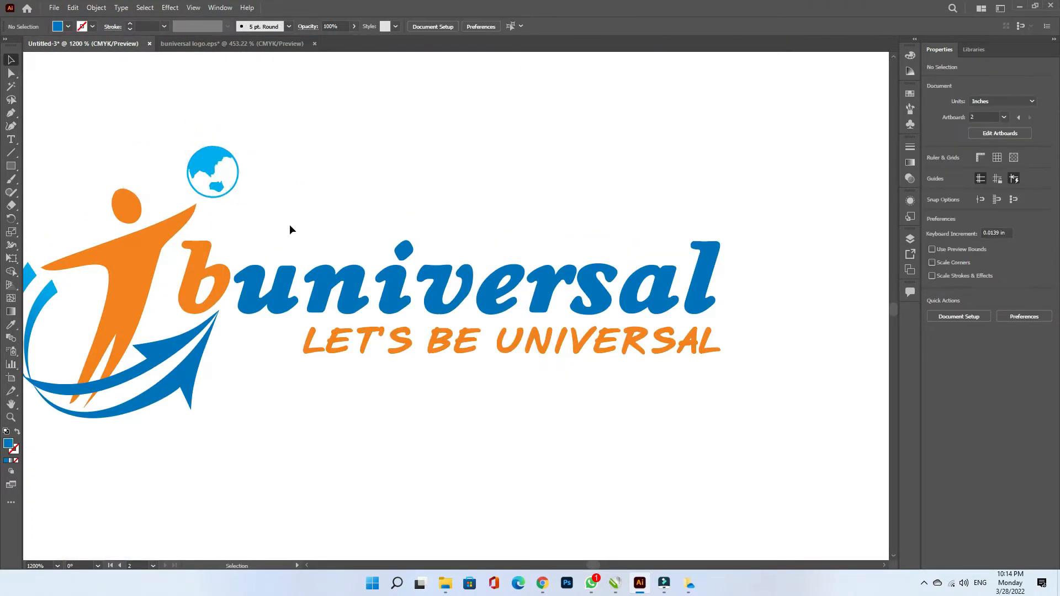
pyautogui.scroll(-2, 290, 226)
pyautogui.moveTo(72, 171); pyautogui.dragTo(468, 313)
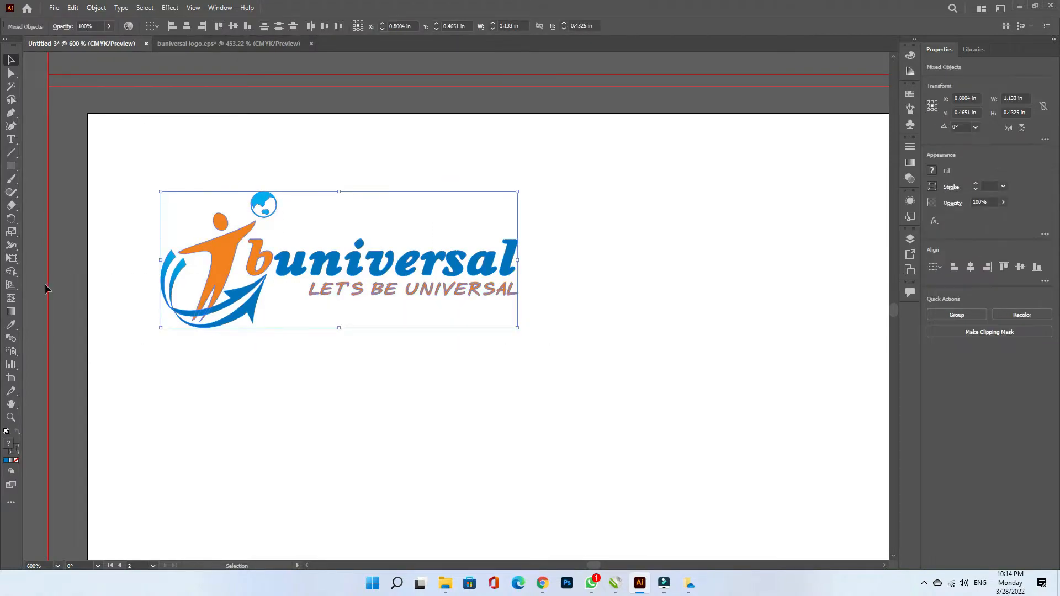
# - Recolour every part of the back-side logo to blue 0073BD
pyautogui.click(12, 325)
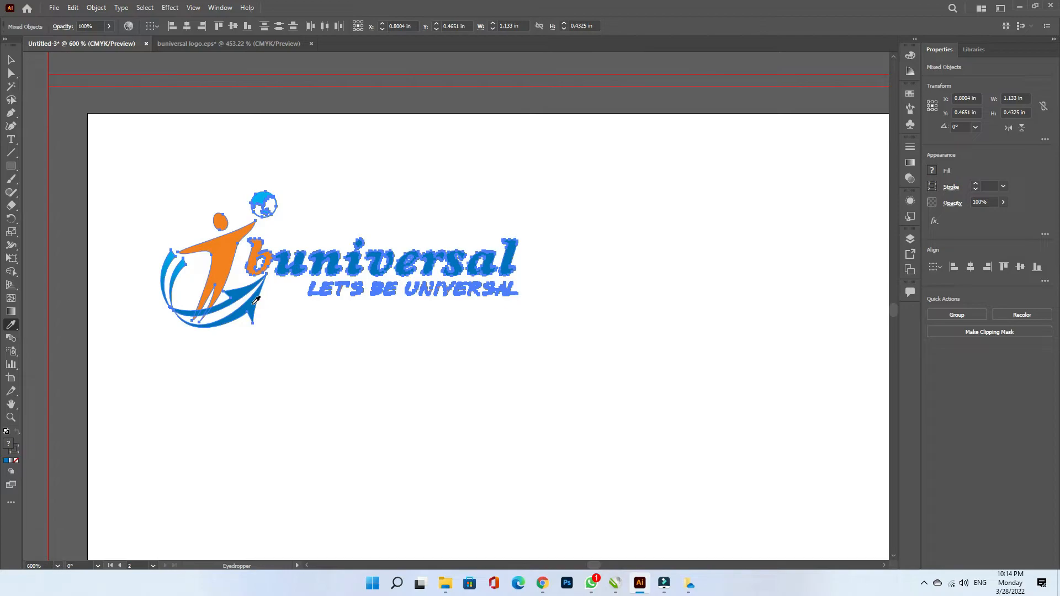
pyautogui.click(255, 300)
pyautogui.click(15, 62)
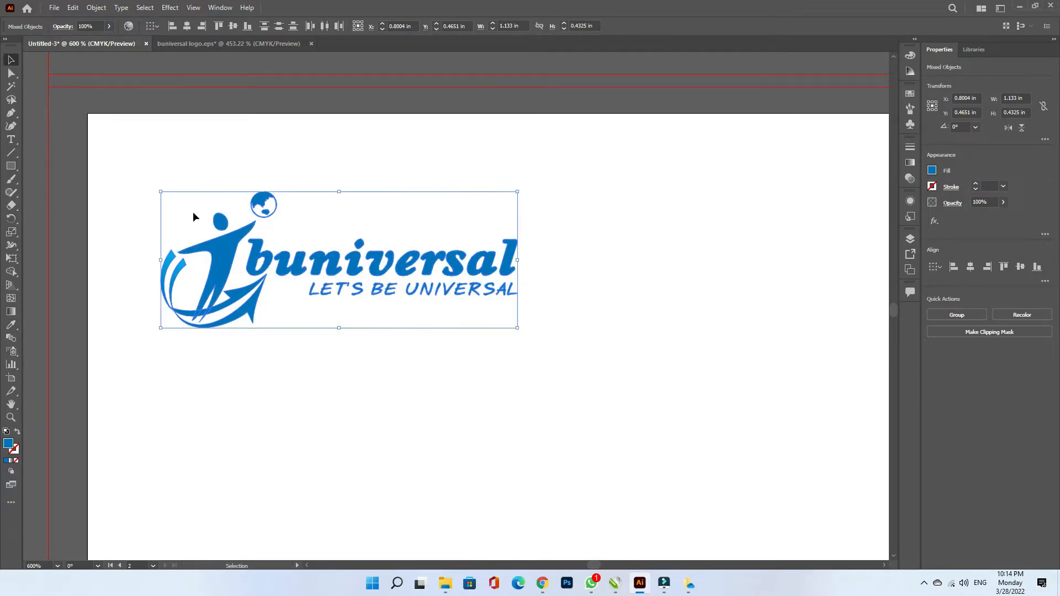
pyautogui.doubleClick(9, 444)
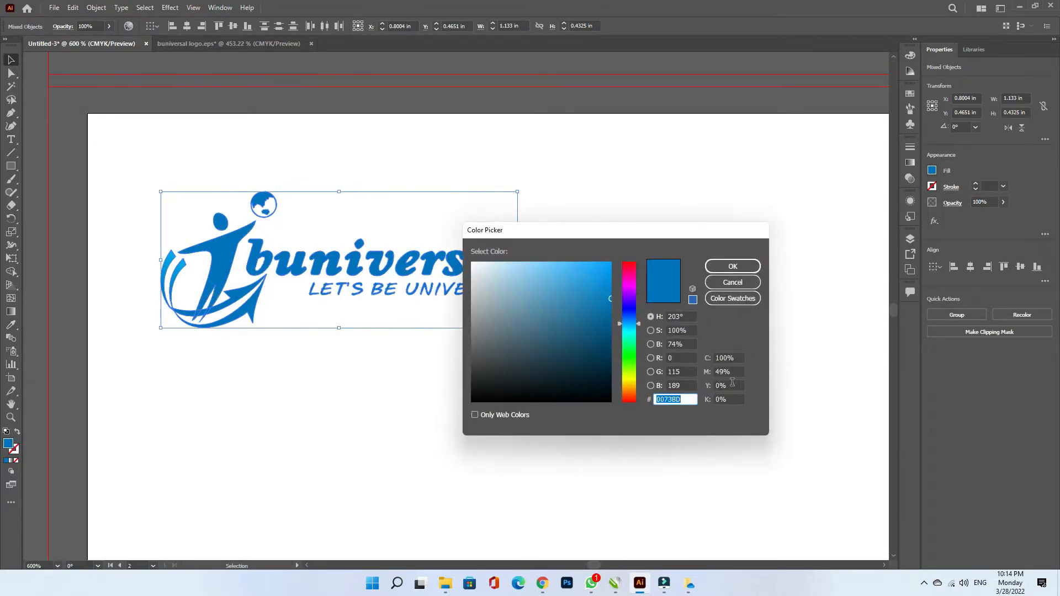
pyautogui.click(733, 266)
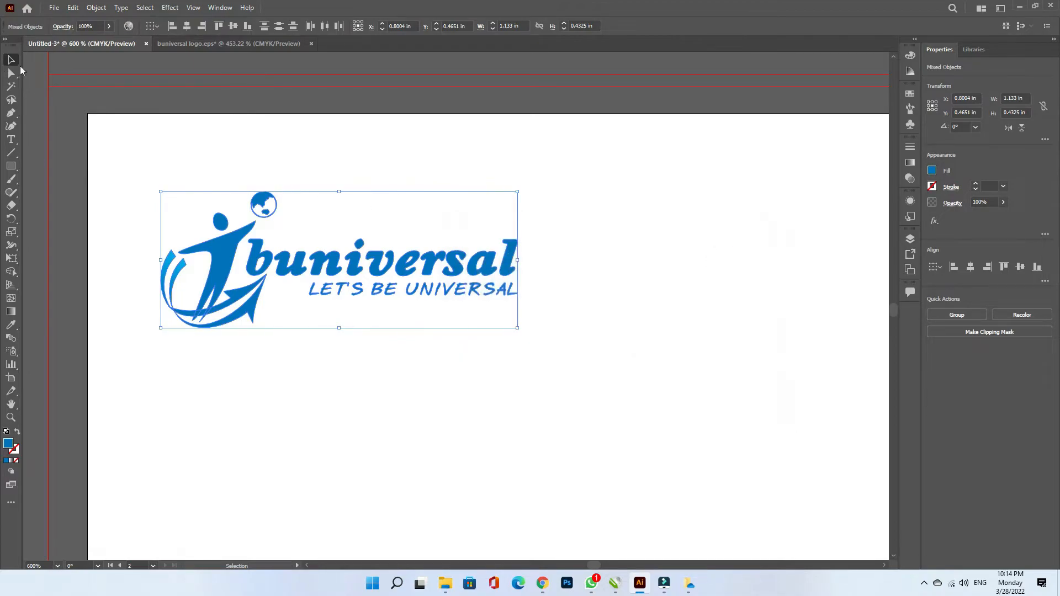
# - Group the logo pieces and scale the logo from its corner
pyautogui.rightClick(221, 239)
pyautogui.click(258, 322)
pyautogui.moveTo(160, 192); pyautogui.dragTo(602, 447)
# - Move the blue logo to mid-card on the back artboard, centre it horizontally, and deselect it
pyautogui.scroll(-2, 319, 281)
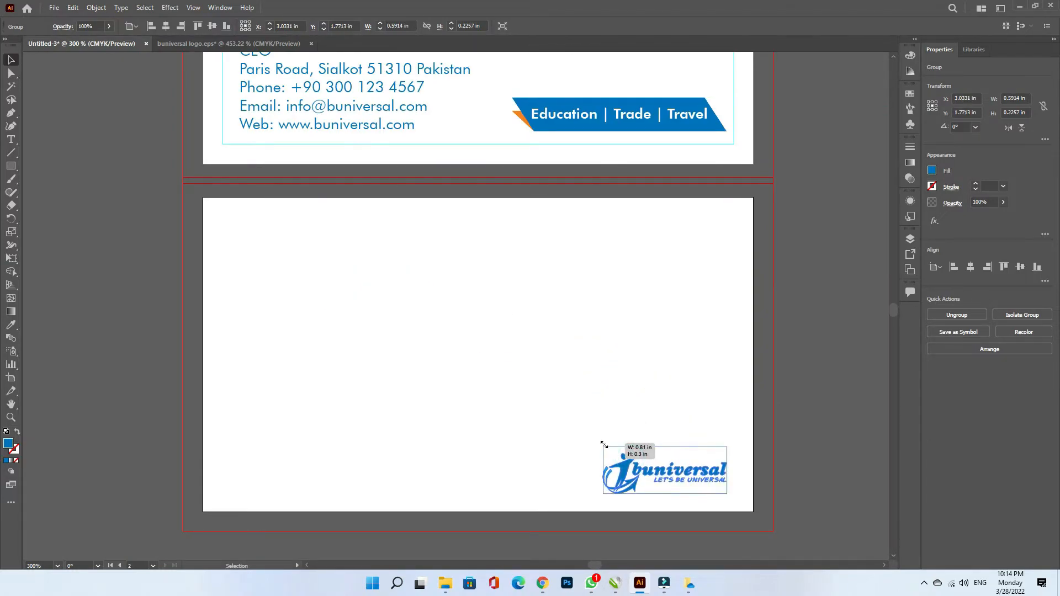
pyautogui.moveTo(670, 472); pyautogui.dragTo(504, 357)
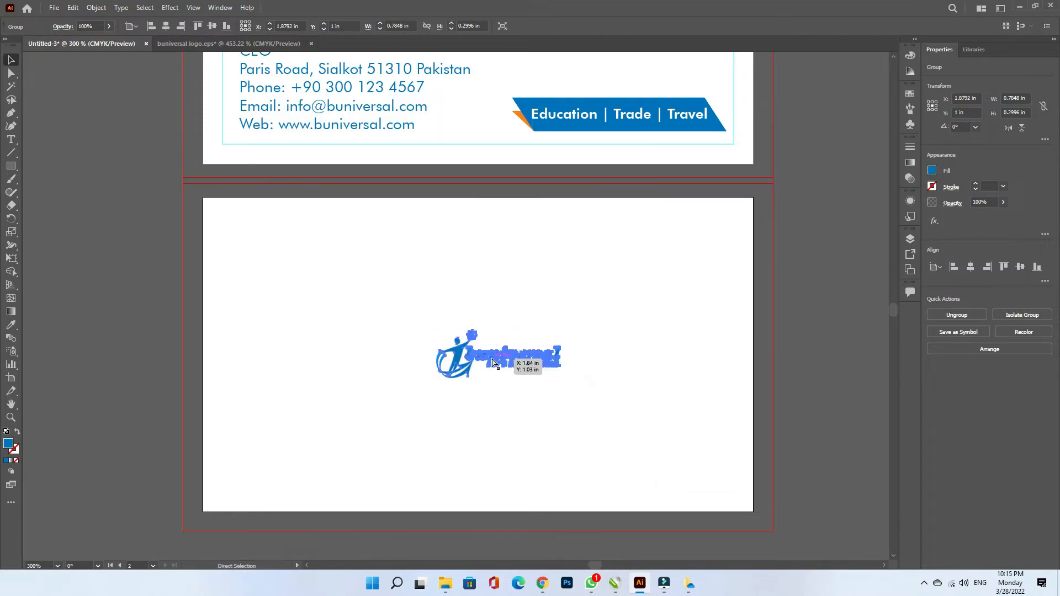
pyautogui.click(969, 268)
pyautogui.click(813, 332)
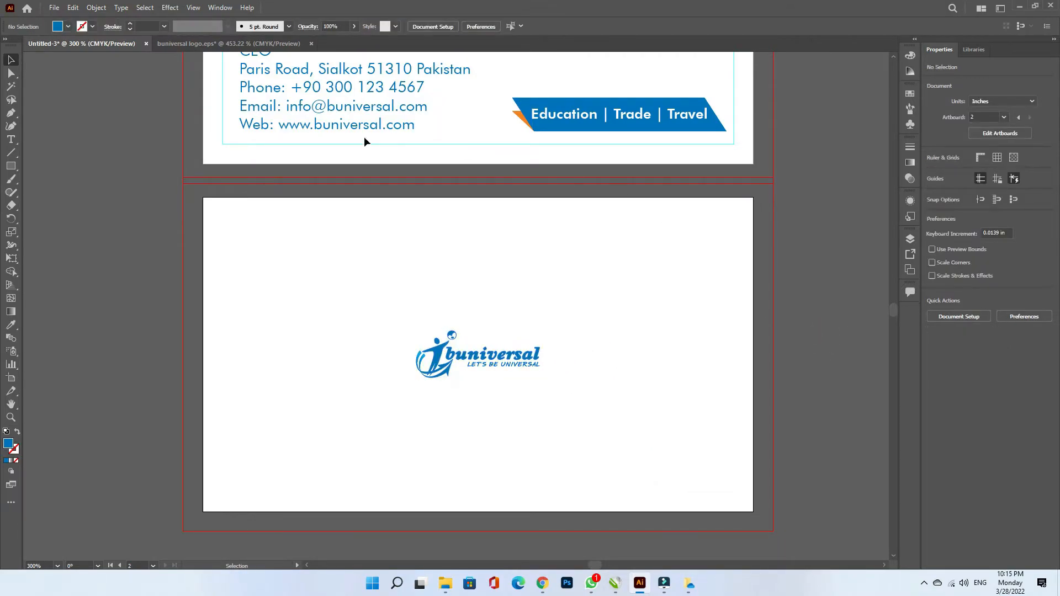
pyautogui.scroll(2, 831, 248)
pyautogui.moveTo(359, 98); pyautogui.dragTo(367, 469)
pyautogui.doubleClick(311, 484)
pyautogui.hotkey('ctrl', 'a')
pyautogui.click(278, 535)
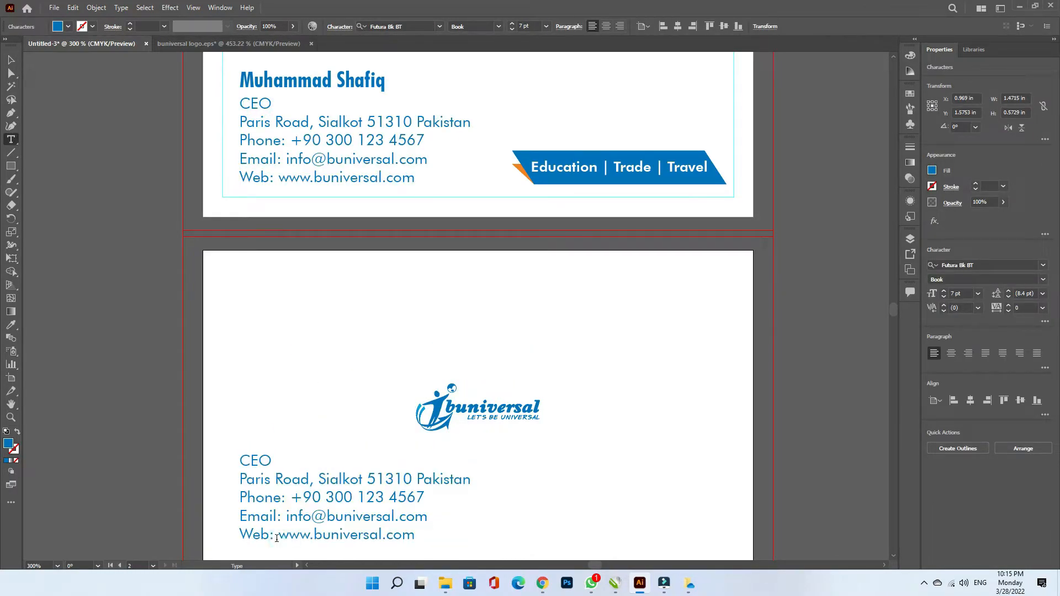
pyautogui.moveTo(277, 535); pyautogui.dragTo(239, 460)
pyautogui.press('BackSpace')
pyautogui.press('Escape')
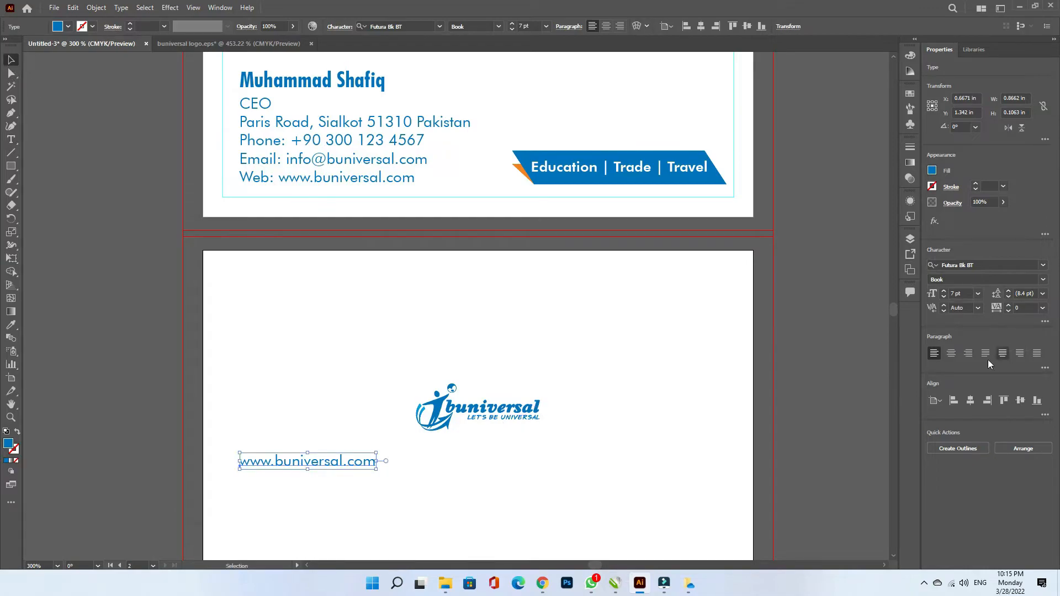
pyautogui.click(952, 353)
pyautogui.click(970, 400)
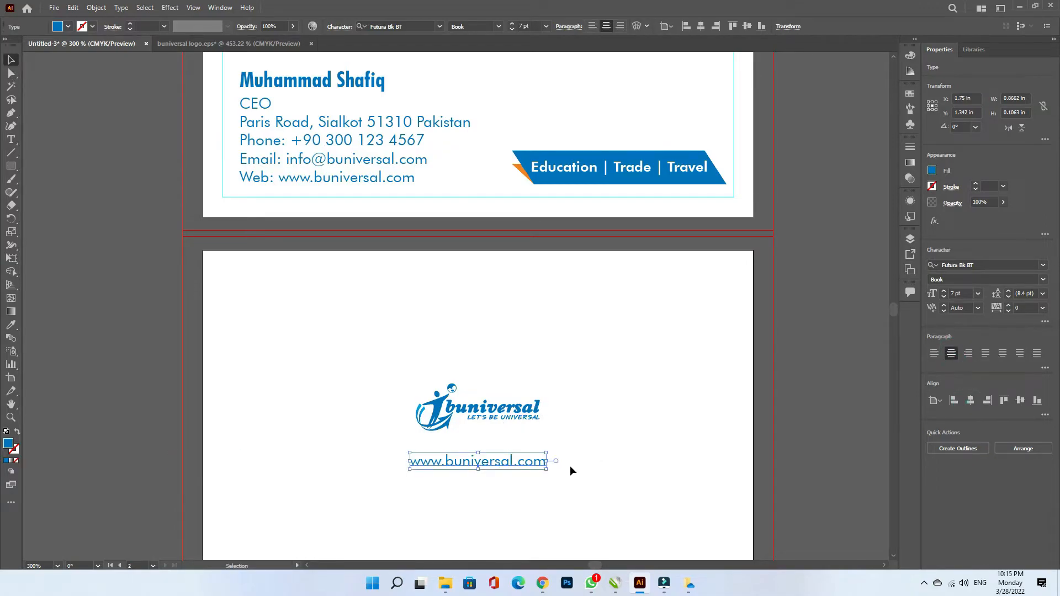
# - Set the URL's tracking to 300 in the Character panel
pyautogui.click(219, 8)
pyautogui.moveTo(304, 521)
pyautogui.click(486, 375)
pyautogui.moveTo(442, 63); pyautogui.dragTo(808, 108)
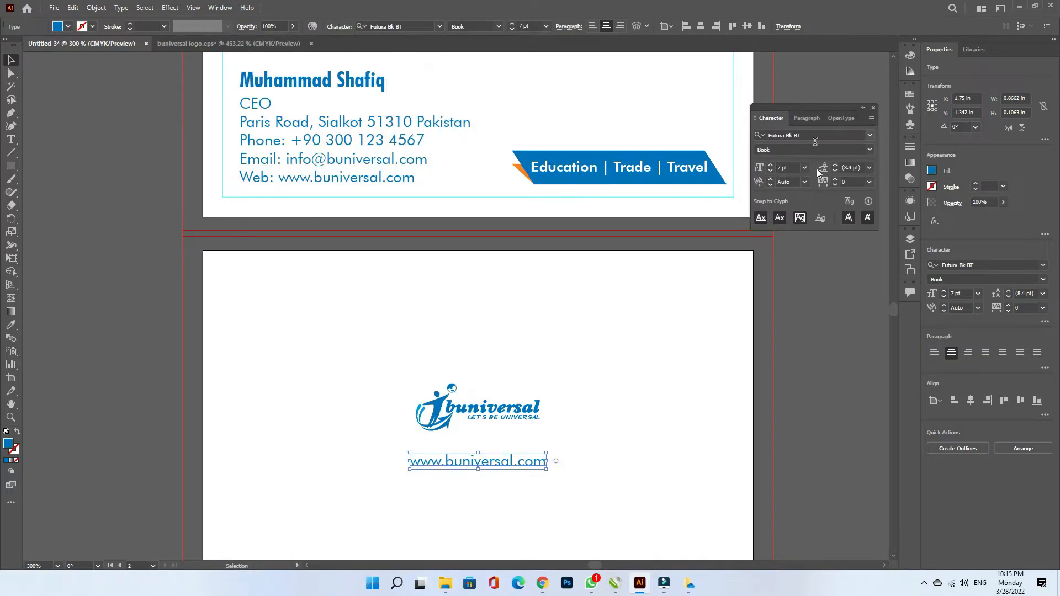
pyautogui.click(873, 118)
pyautogui.click(894, 123)
pyautogui.click(869, 182)
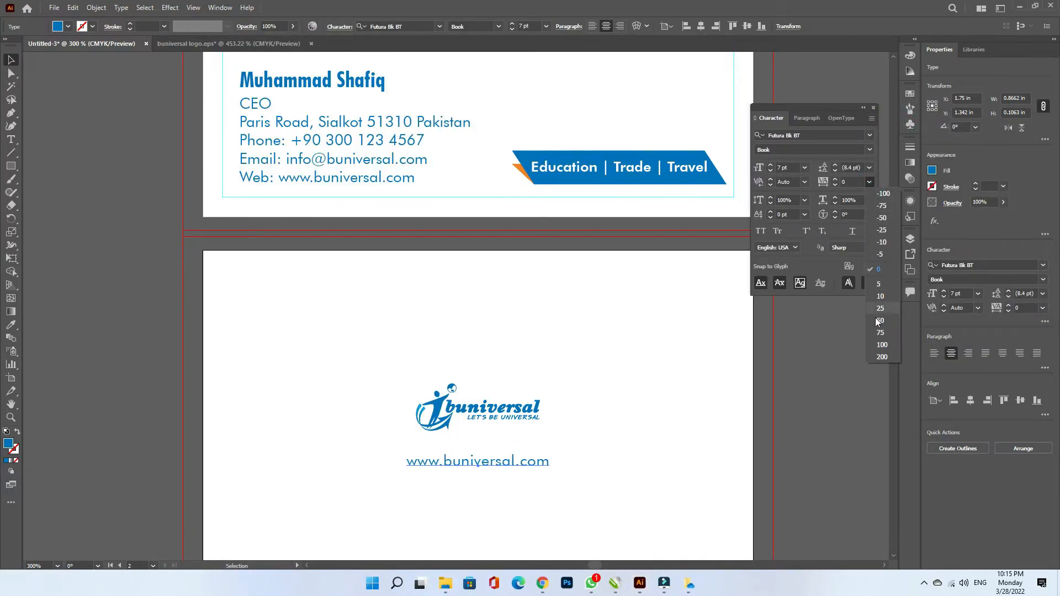
pyautogui.click(882, 357)
pyautogui.click(851, 182)
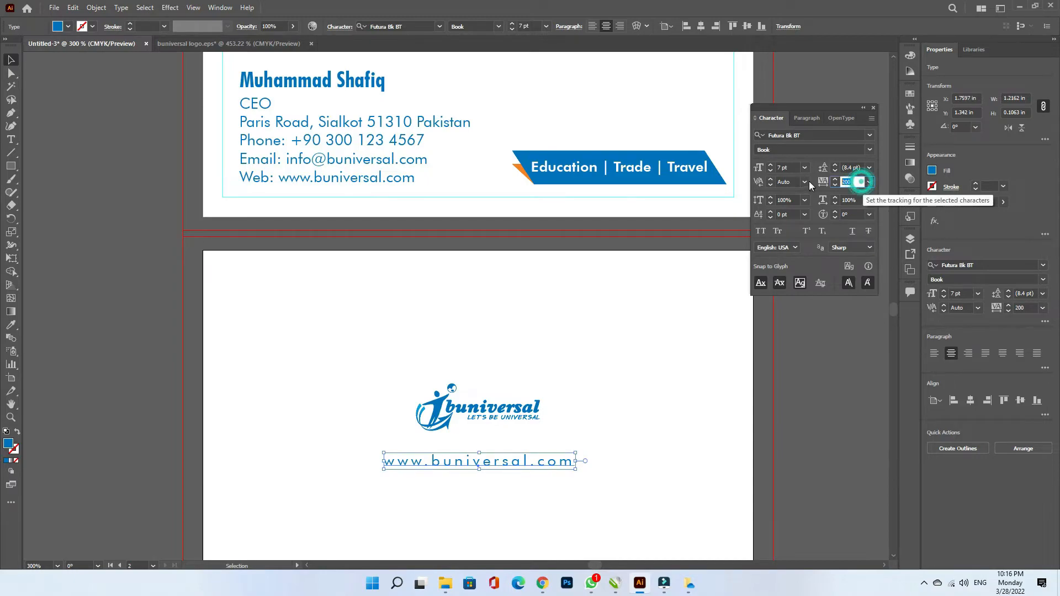
pyautogui.write('250')
pyautogui.press('Tab')
pyautogui.click(835, 179)
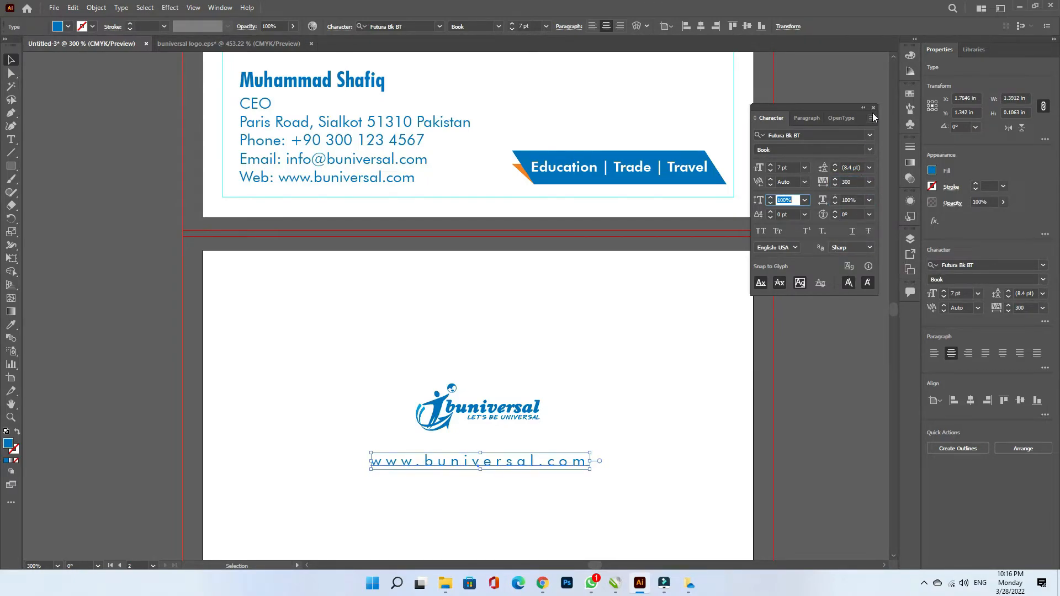
pyautogui.click(873, 108)
# - Nudge the URL line into position just below the logo
pyautogui.click(795, 406)
pyautogui.moveTo(488, 461); pyautogui.dragTo(489, 449)
pyautogui.press('Down')
pyautogui.press('Down')
pyautogui.press('Down')
pyautogui.press('Down')
pyautogui.moveTo(648, 360); pyautogui.dragTo(486, 473)
pyautogui.click(645, 457)
# - Group the logo and URL, then centre the group horizontally and vertically on the back card
pyautogui.hotkey('ctrl', '-')
pyautogui.press('a')
pyautogui.moveTo(741, 391); pyautogui.dragTo(511, 478)
pyautogui.press('v')
pyautogui.rightClick(482, 458)
pyautogui.click(527, 332)
pyautogui.click(970, 267)
pyautogui.click(1020, 267)
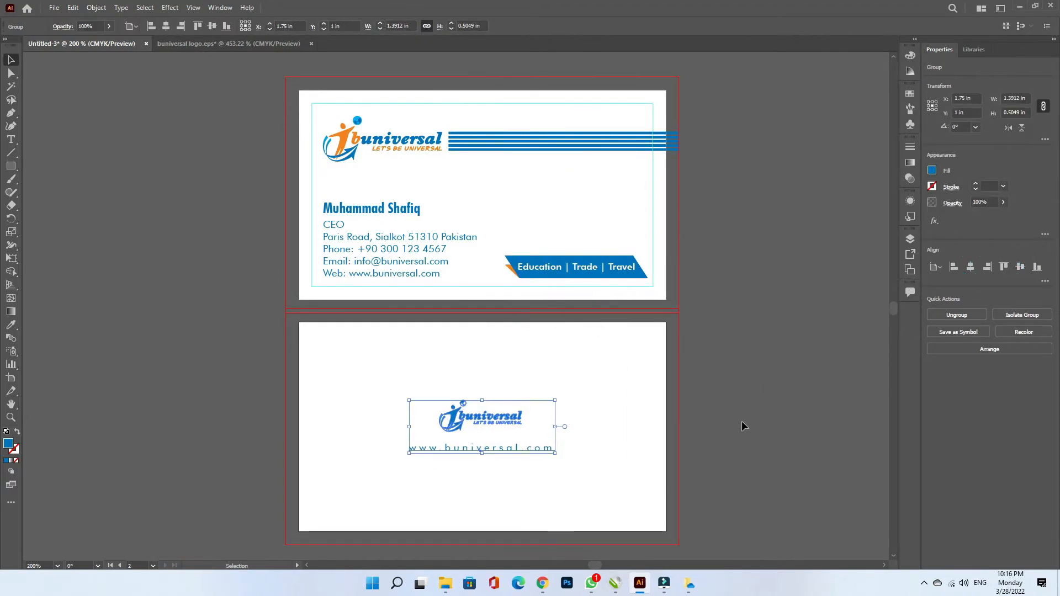
pyautogui.click(741, 424)
# - Return to the front card and select its Education | Trade | Travel banner
pyautogui.press('a')
pyautogui.hotkey('ctrl', '0')
pyautogui.moveTo(894, 311)
pyautogui.mouseDown()
pyautogui.moveTo(894, 301)
pyautogui.moveTo(880, 307)
pyautogui.mouseUp()
pyautogui.click(663, 370)
pyautogui.hotkey('ctrl', '0')
pyautogui.click(55, 7)
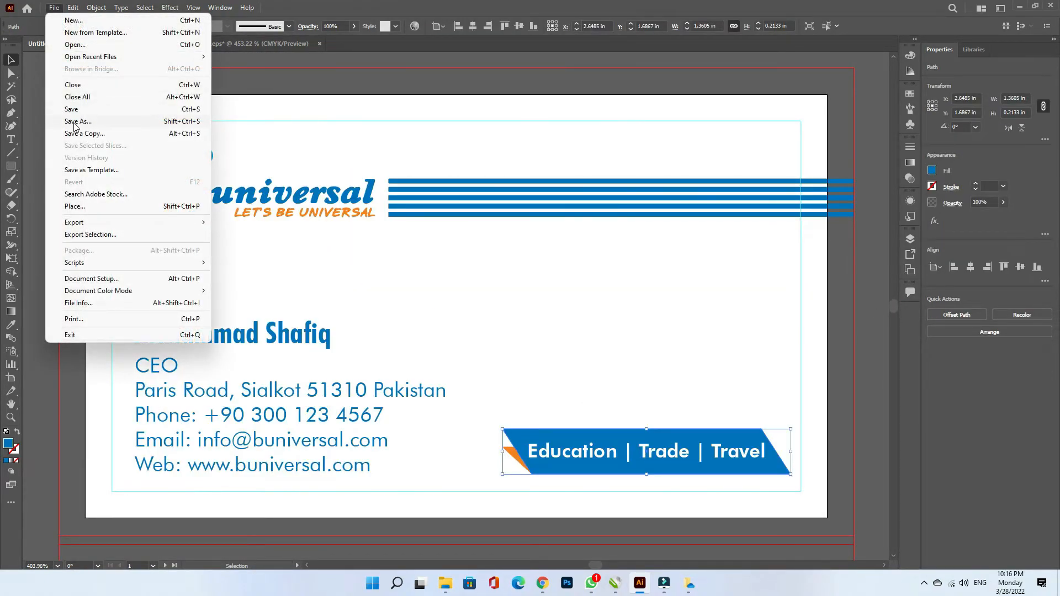
# - Save as Adobe PDF named 'Business Card' in Downloads, covering all artboards
pyautogui.click(75, 121)
pyautogui.click(140, 256)
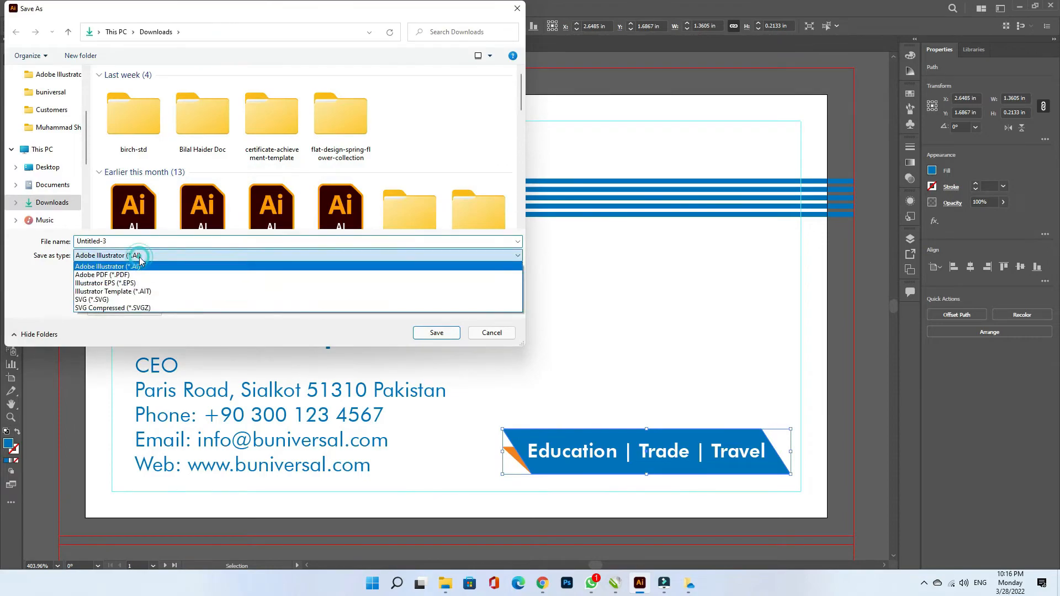
pyautogui.click(133, 275)
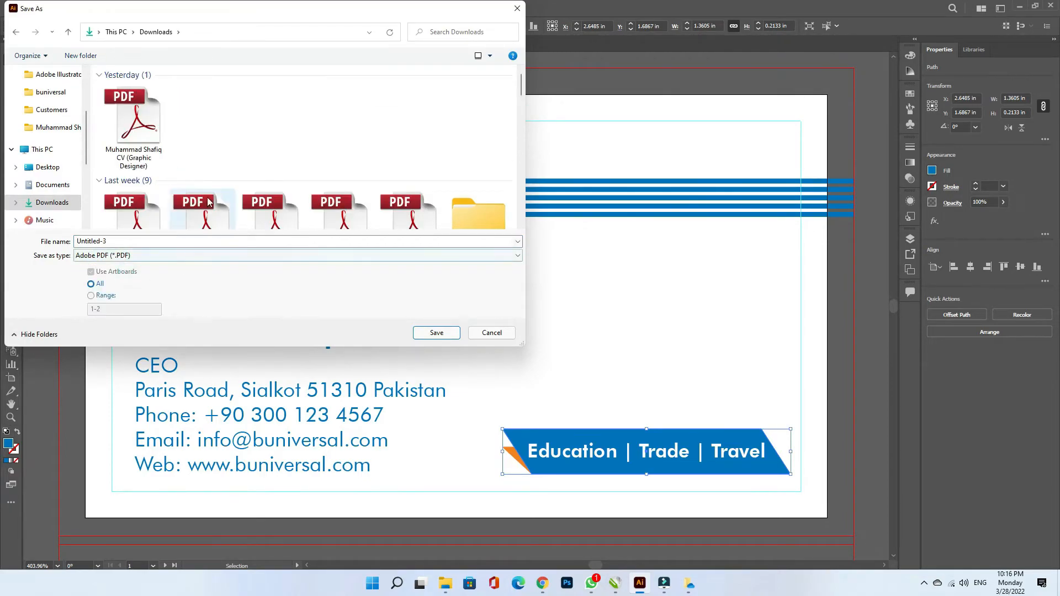
pyautogui.click(141, 239)
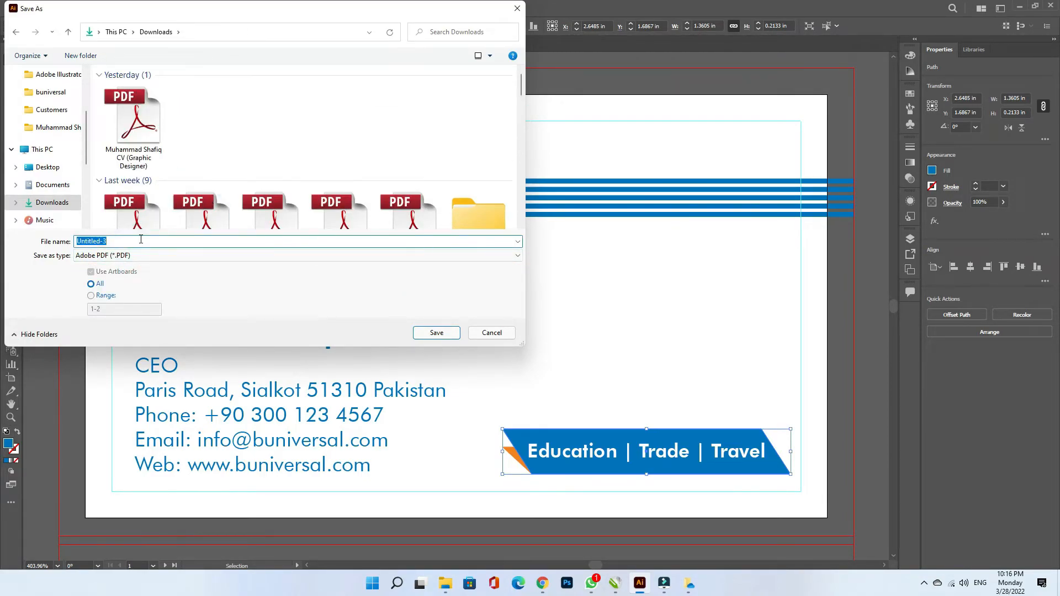
pyautogui.write('Business Card')
pyautogui.click(92, 296)
pyautogui.doubleClick(95, 308)
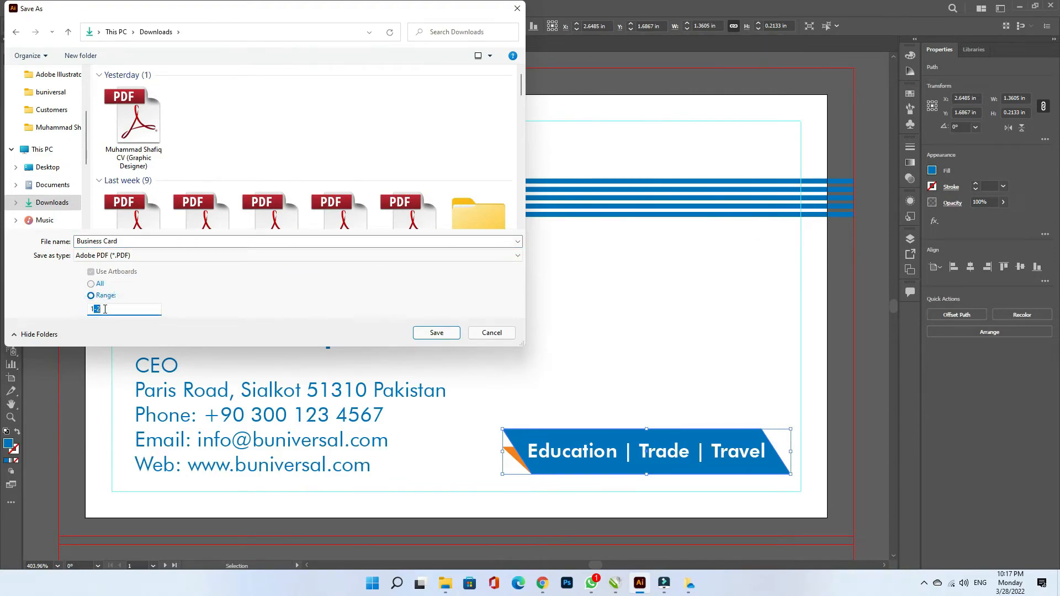
pyautogui.click(91, 284)
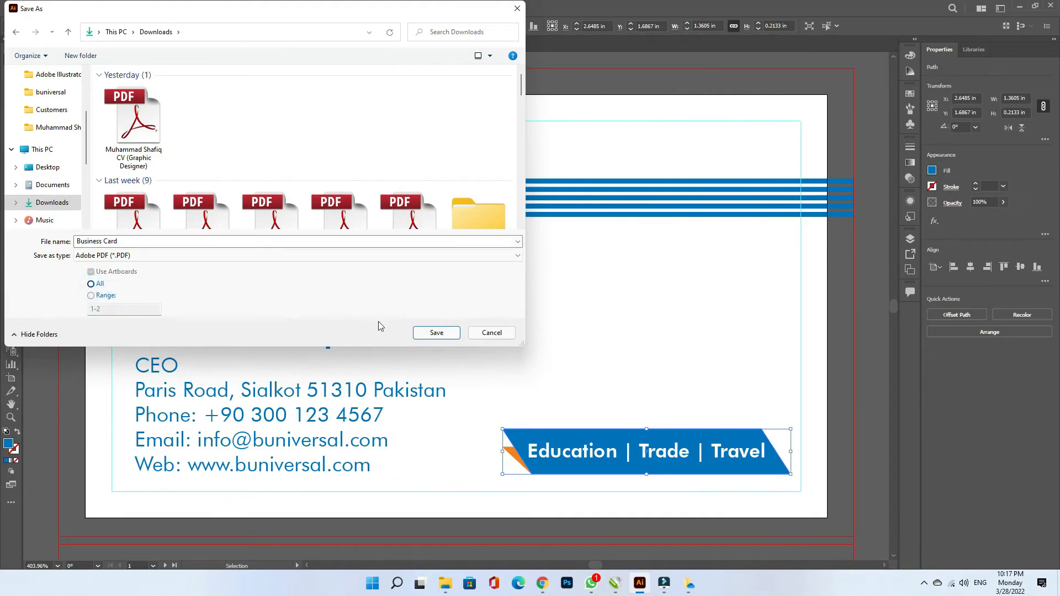
pyautogui.click(425, 333)
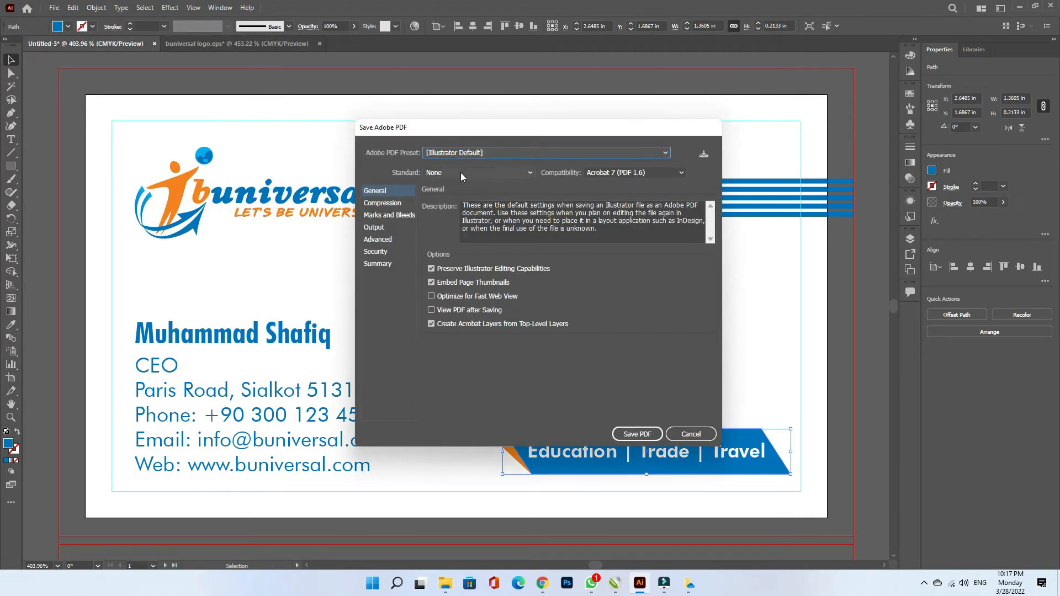
# - Choose the [High Quality Print] preset and keep only trim marks among printer's marks
pyautogui.click(382, 217)
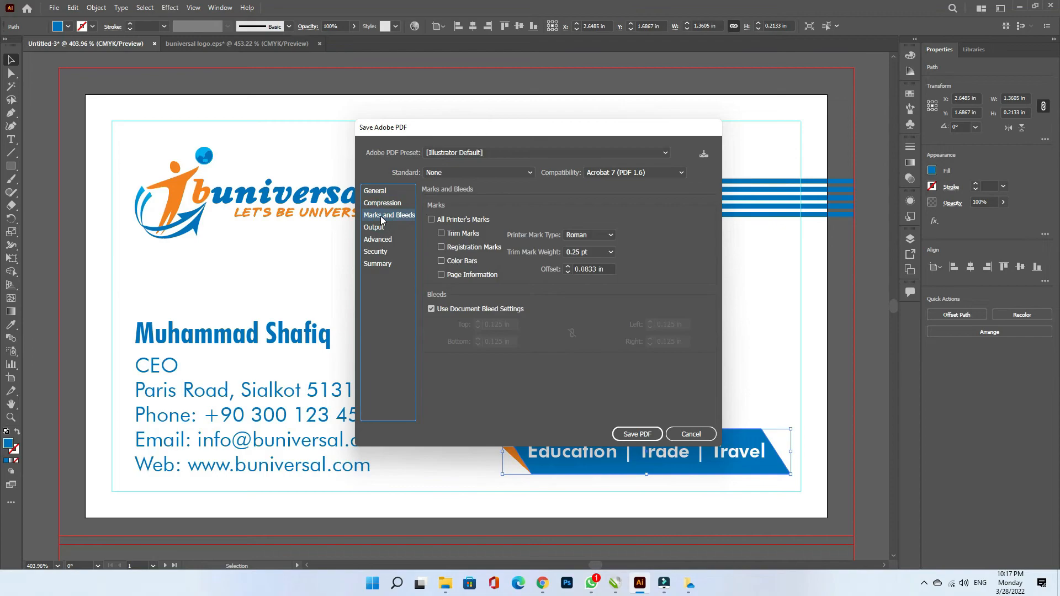
pyautogui.click(466, 154)
pyautogui.click(472, 195)
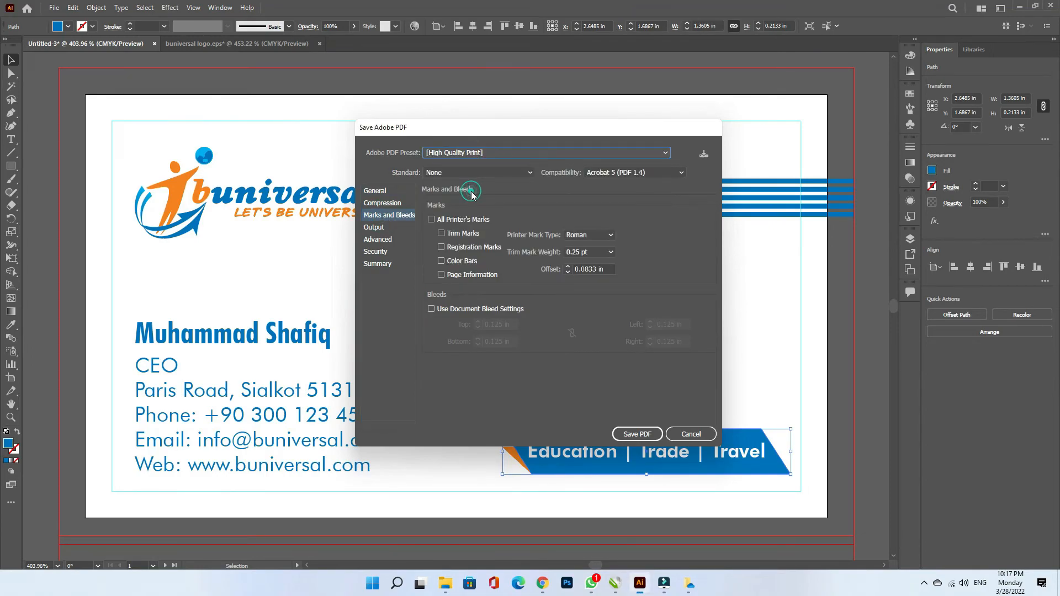
pyautogui.click(431, 220)
pyautogui.click(441, 275)
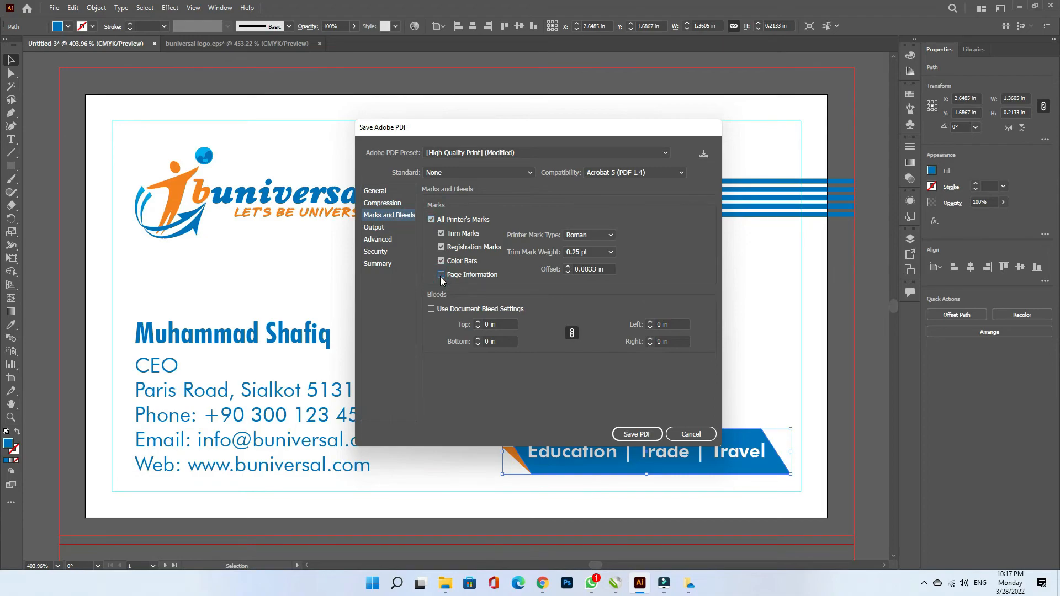
pyautogui.click(441, 261)
# - Save the PDF, then open Business Card.pdf from Downloads in Adobe Reader
pyautogui.click(635, 434)
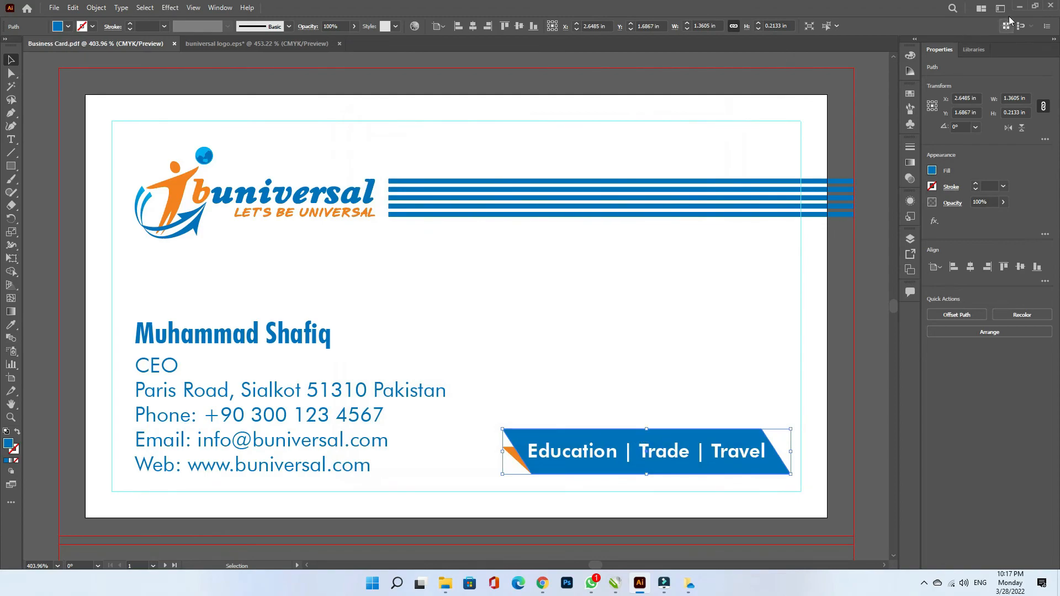
pyautogui.click(1020, 7)
pyautogui.doubleClick(196, 130)
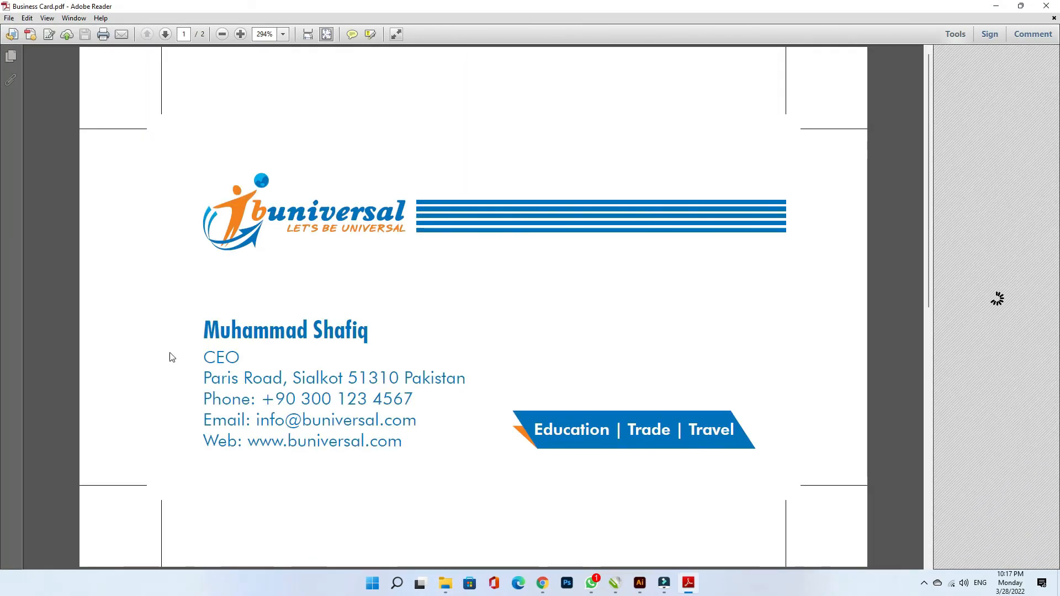
pyautogui.scroll(-2, 472, 471)
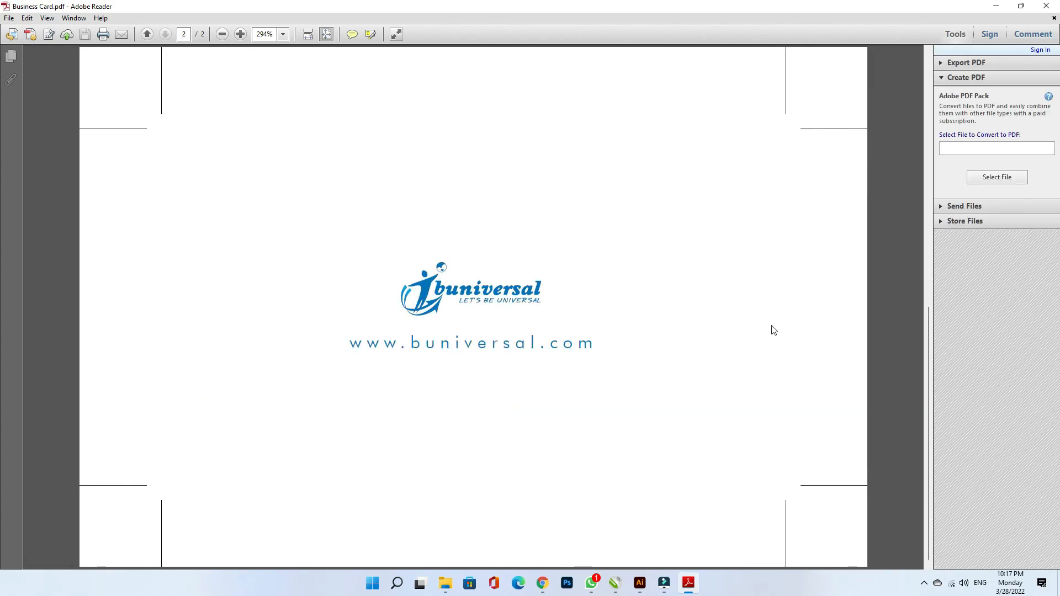
pyautogui.scroll(2, 778, 371)
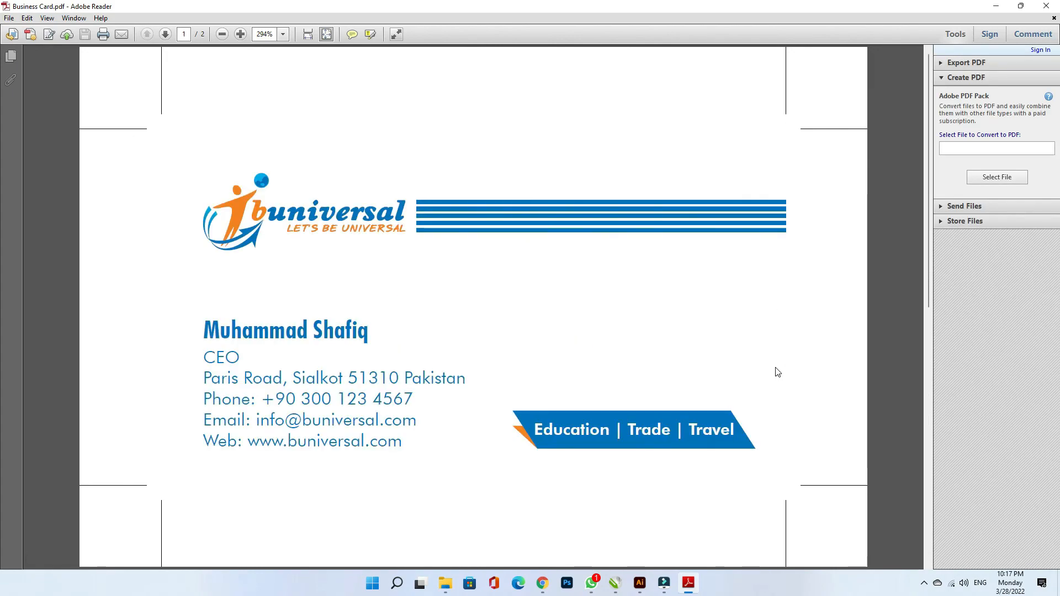